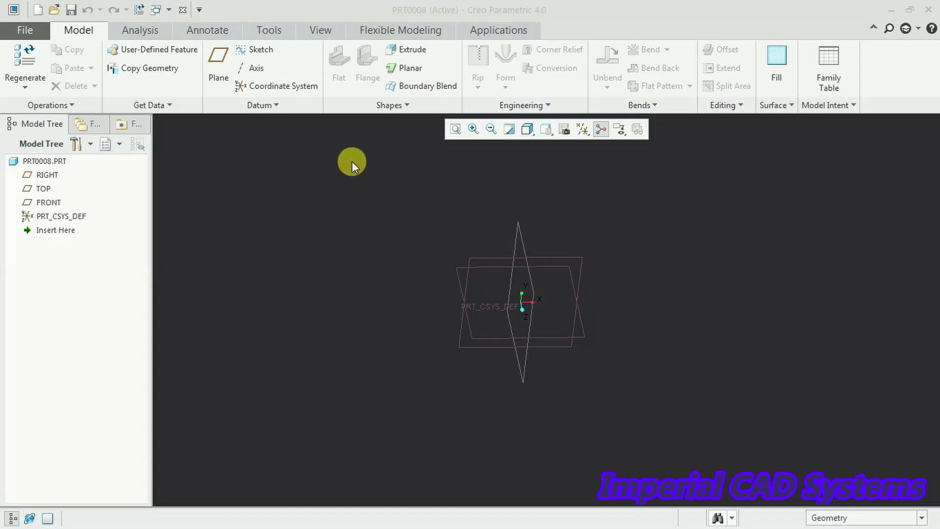
# Step: Browse the Shapes feature list twice without choosing a feature
pyautogui.click(387, 105)
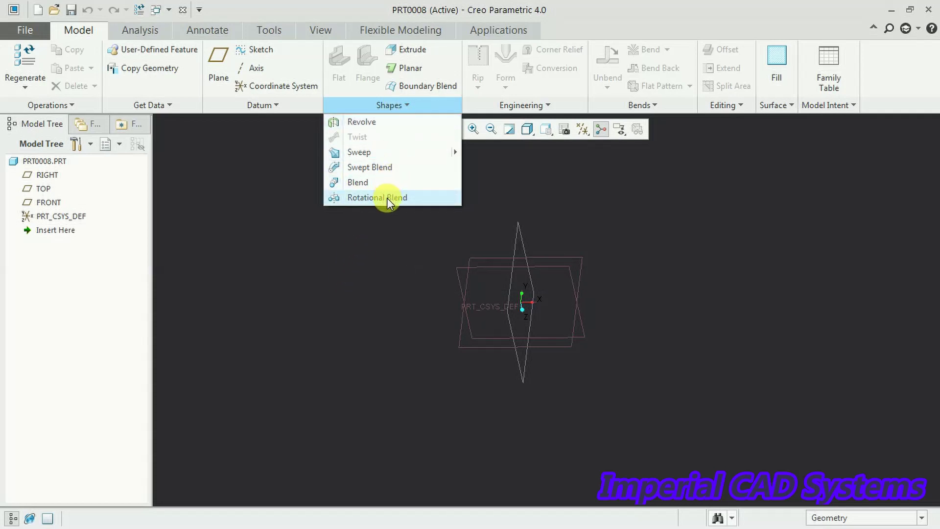
pyautogui.click(368, 231)
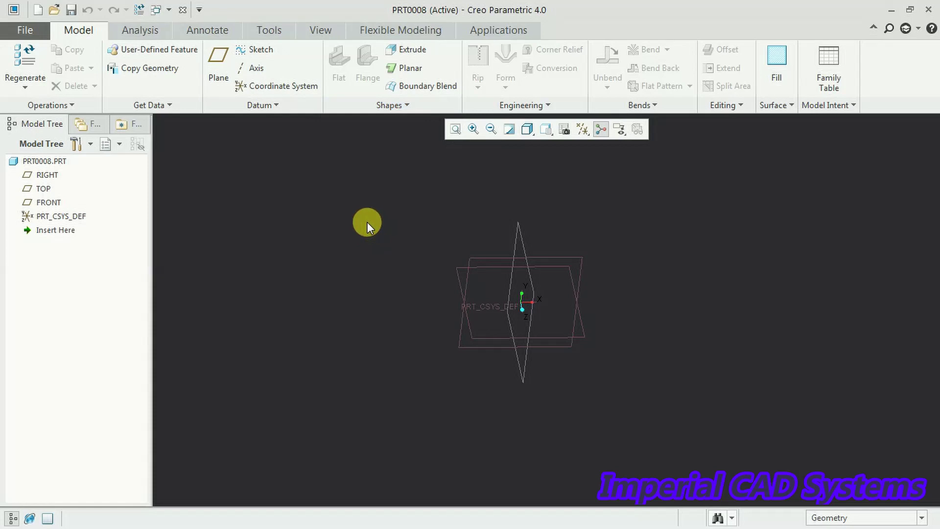
pyautogui.click(408, 105)
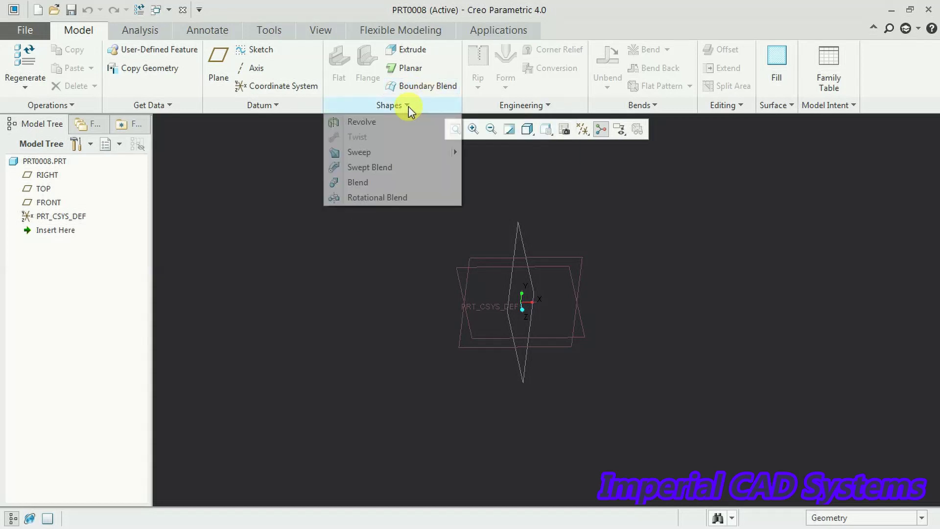
pyautogui.click(388, 253)
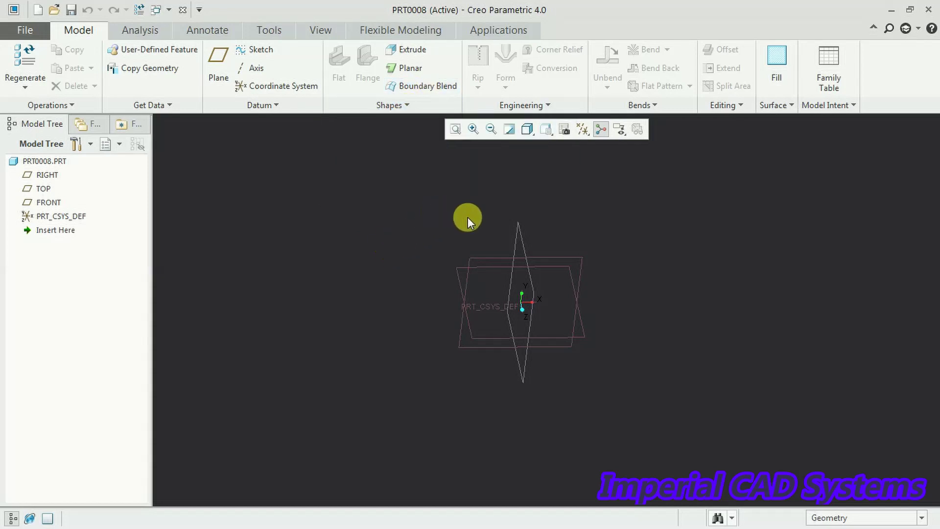
# Step: Start a sketch on FRONT and draw a 3-point semicircular arc across the horizontal axis
pyautogui.click(477, 260)
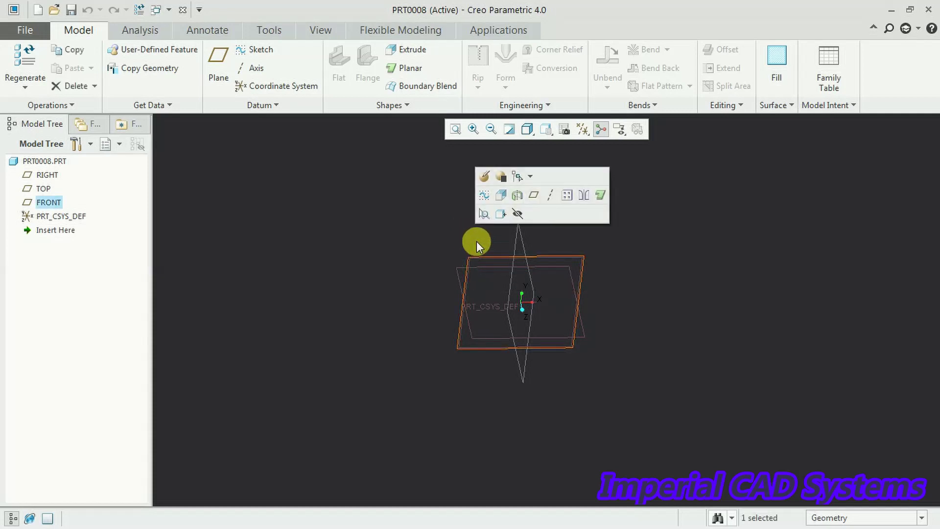
pyautogui.click(483, 196)
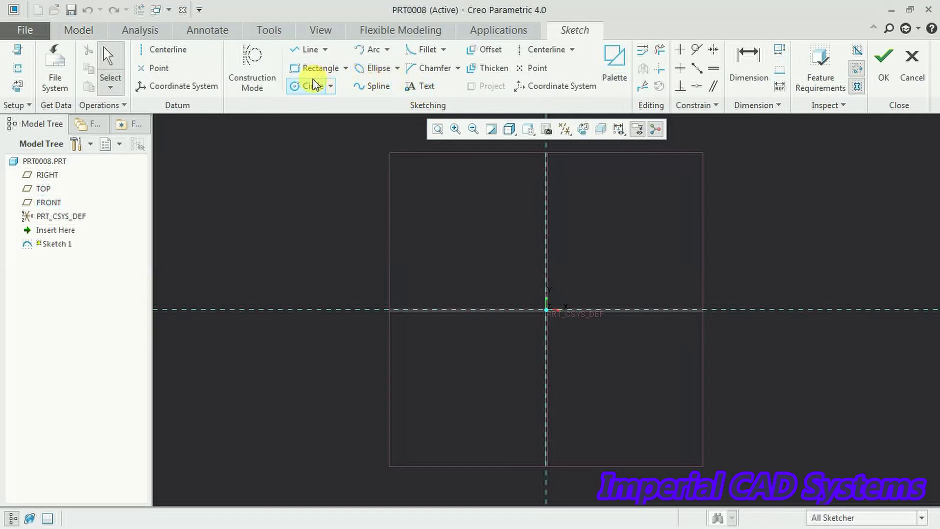
pyautogui.click(370, 49)
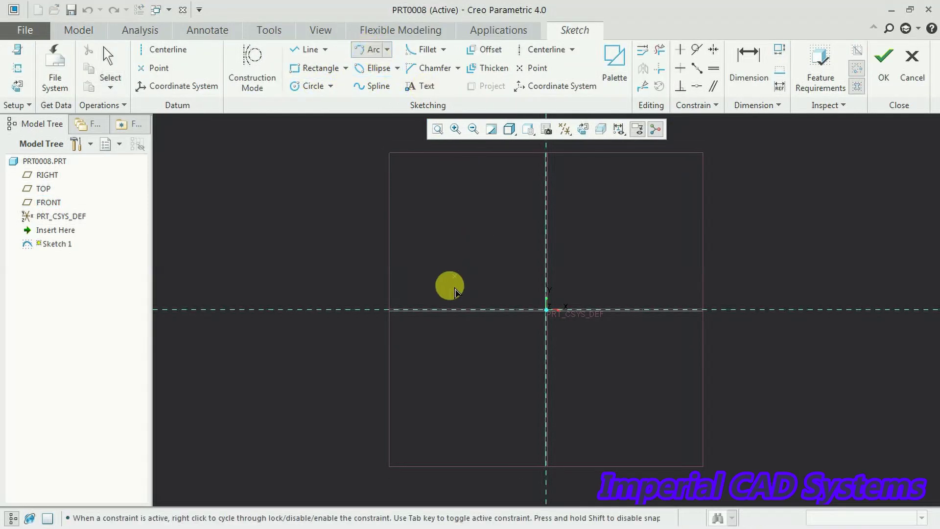
pyautogui.click(416, 310)
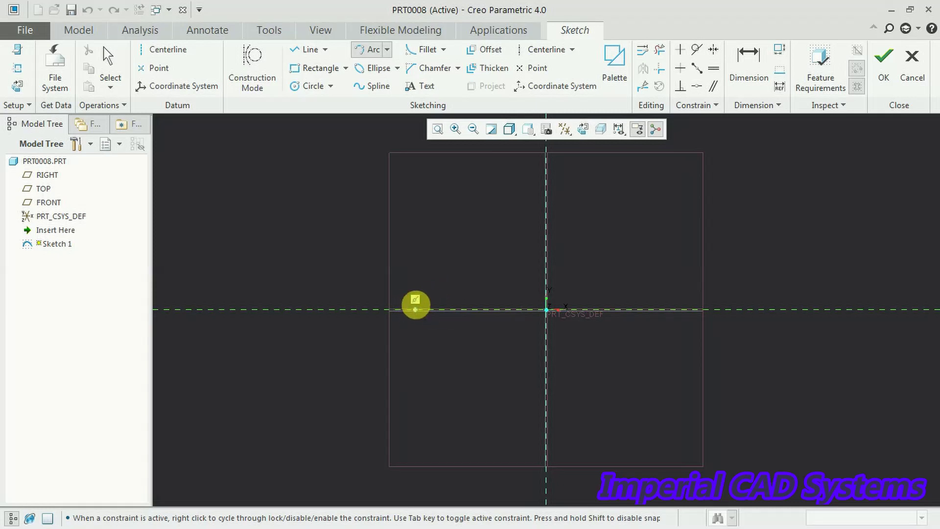
pyautogui.click(671, 310)
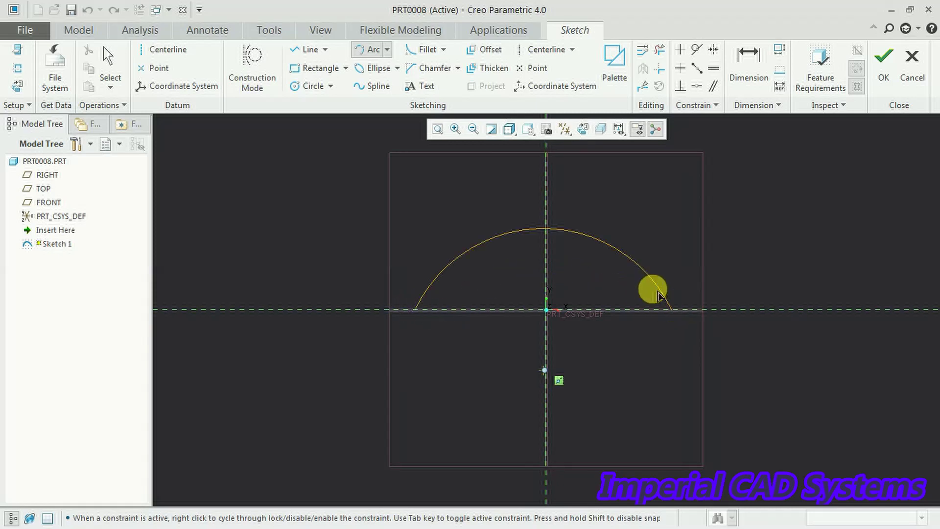
pyautogui.click(617, 221)
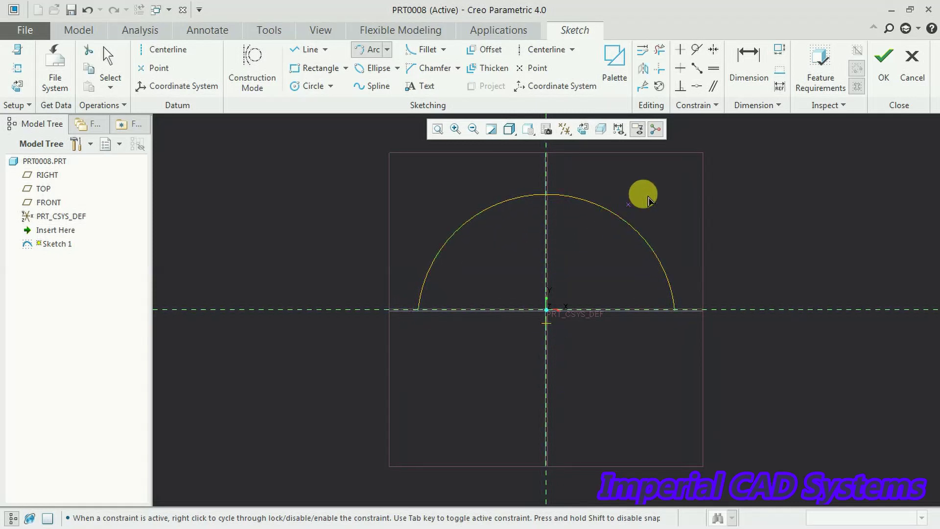
pyautogui.scroll(-4, 703, 263)
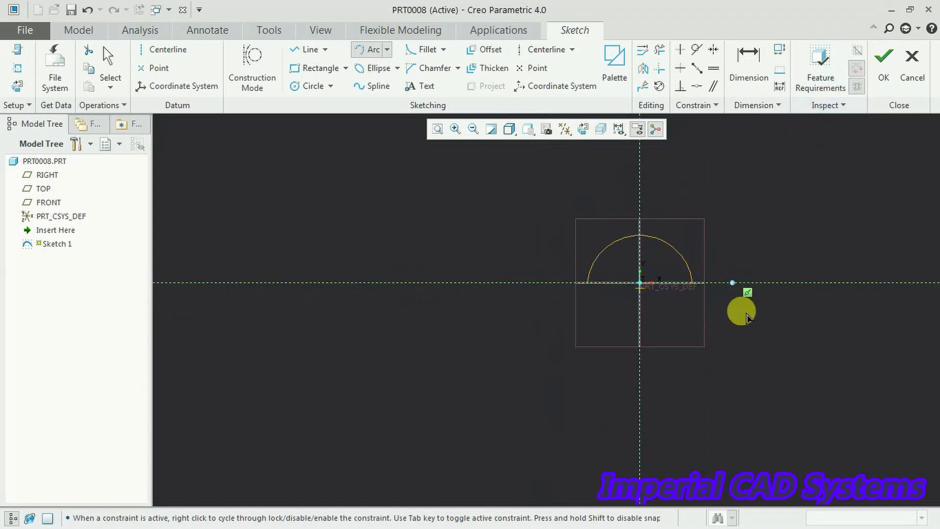
pyautogui.scroll(-1, 774, 340)
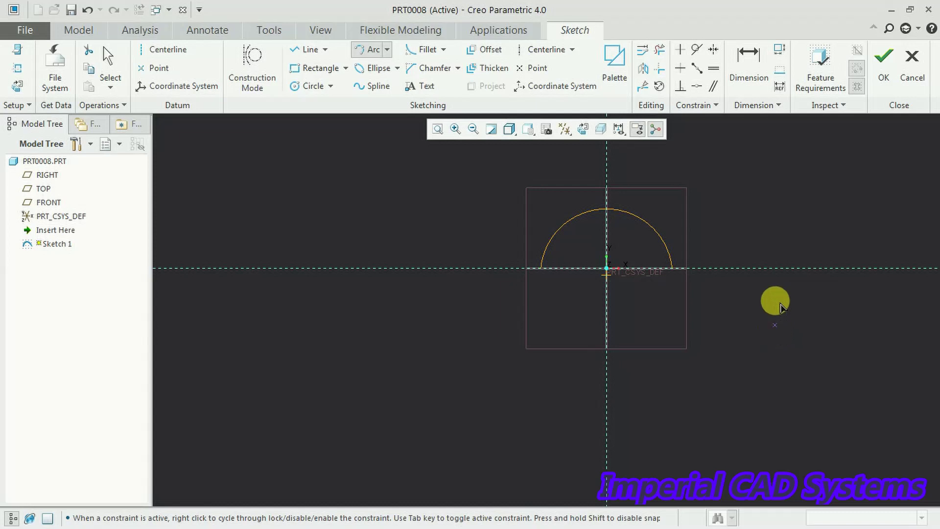
# Step: Add a horizontal centerline below the arc and finish Sketch 1
pyautogui.click(175, 54)
pyautogui.click(463, 369)
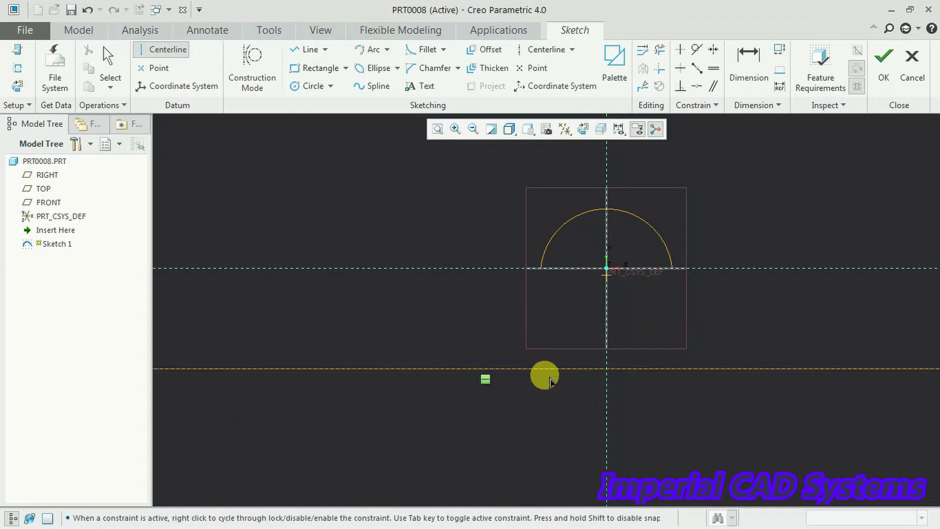
pyautogui.click(544, 376)
pyautogui.middleClick(482, 280)
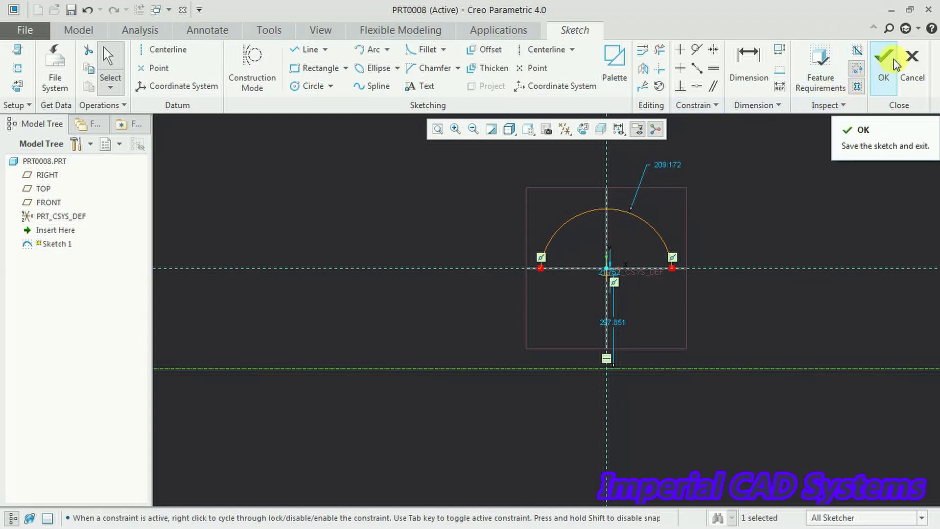
pyautogui.click(883, 73)
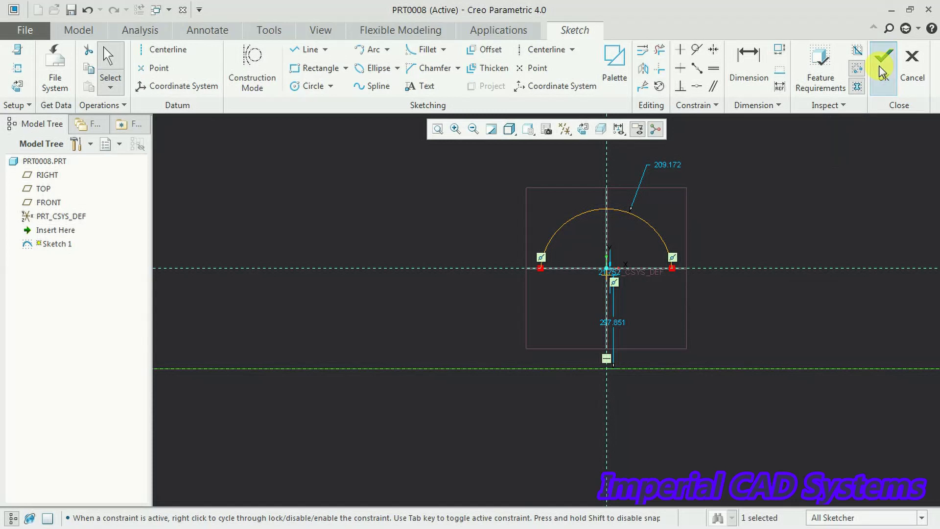
# Step: Start a Rotational Blend with Sketch 1 as Section 1, previewed at 45 degrees
pyautogui.scroll(-5, 801, 287)
pyautogui.moveTo(812, 369)
pyautogui.mouseDown(button='middle')
pyautogui.moveTo(884, 271)
pyautogui.moveTo(871, 272)
pyautogui.mouseUp(button='middle')
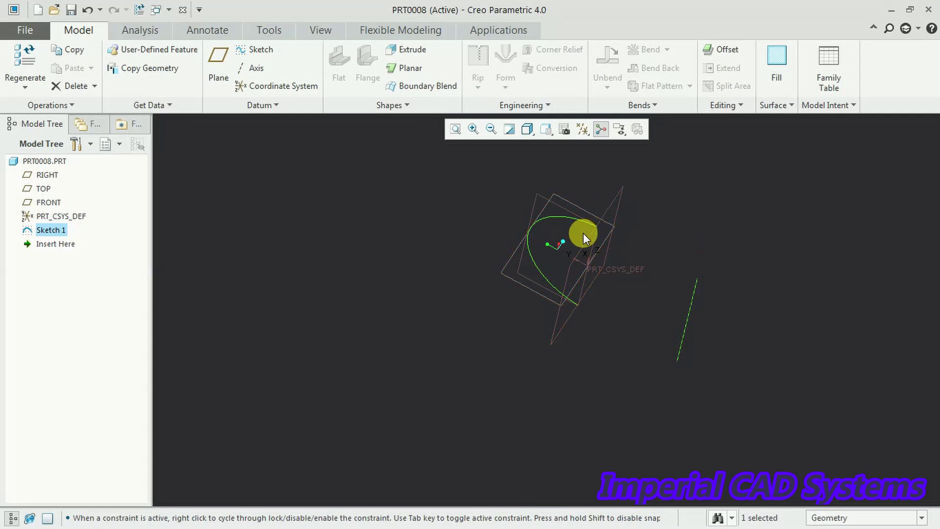
pyautogui.click(405, 106)
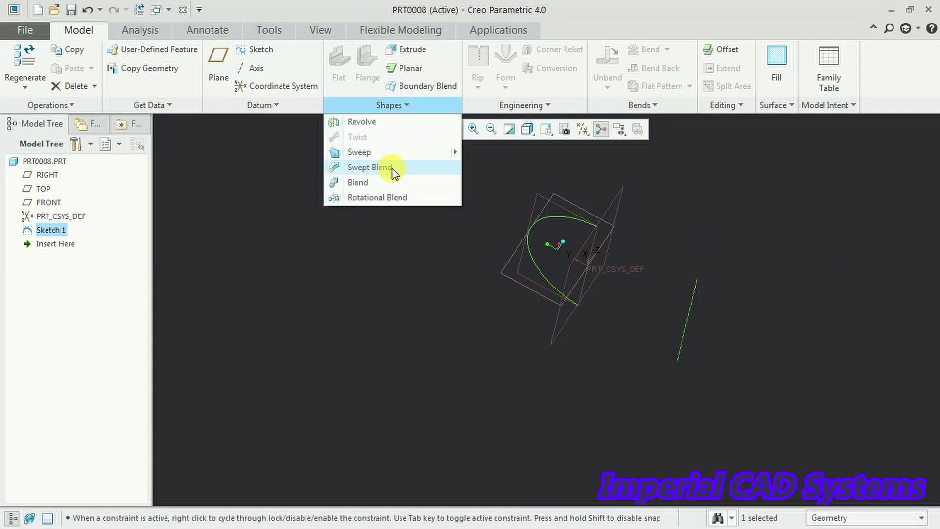
pyautogui.click(387, 197)
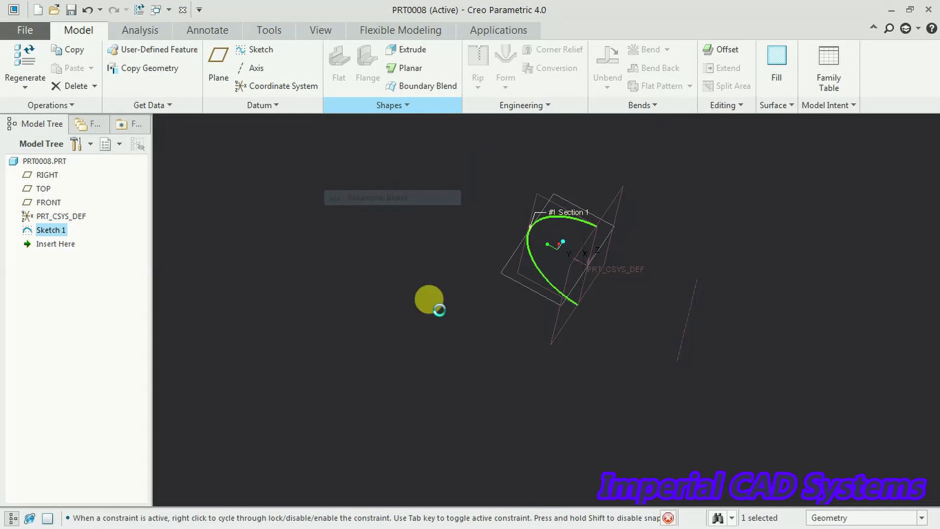
pyautogui.click(536, 267)
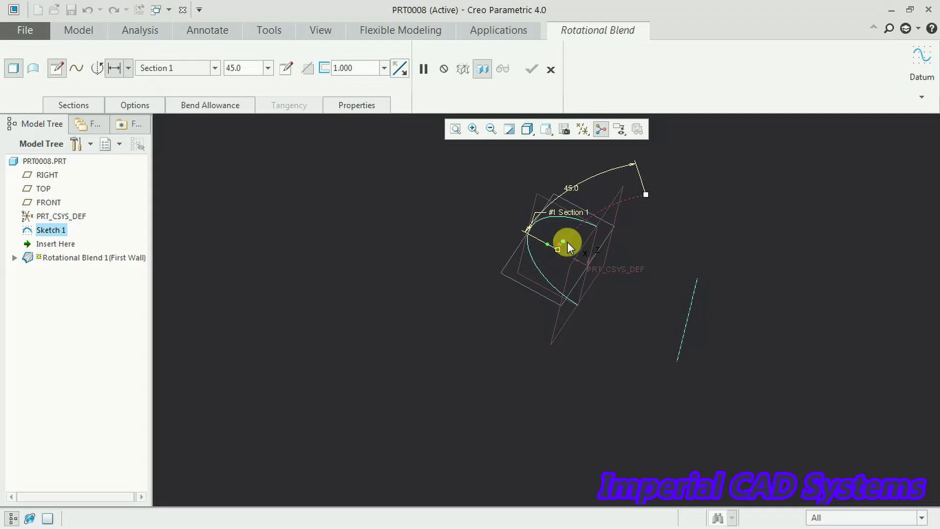
pyautogui.moveTo(807, 222); pyautogui.dragTo(772, 239, button='middle')
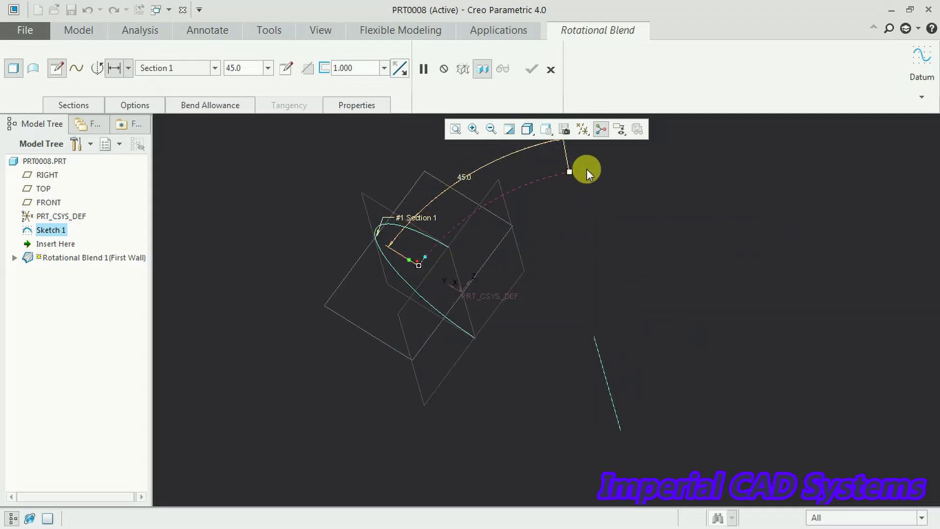
pyautogui.doubleClick(468, 179)
# Step: Set the blend's rotation angle to 120 degrees
pyautogui.write('120')
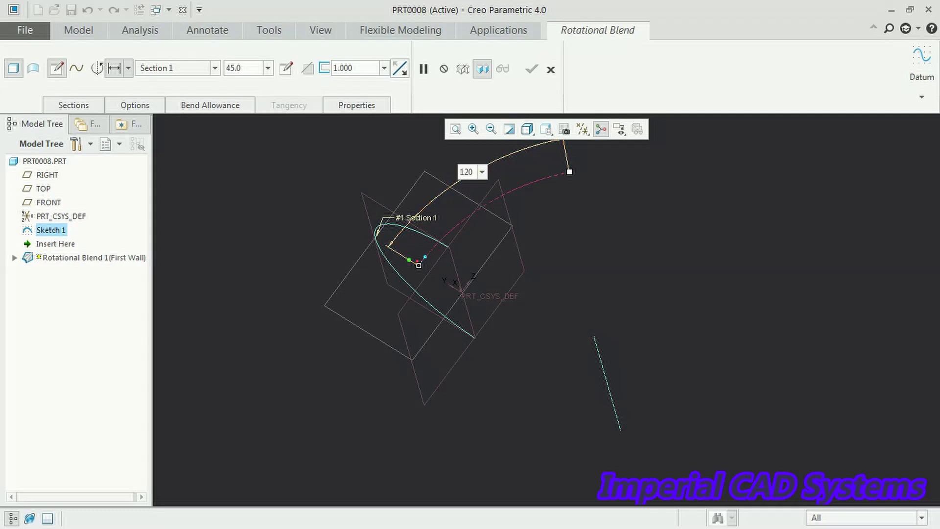
pyautogui.press('Return')
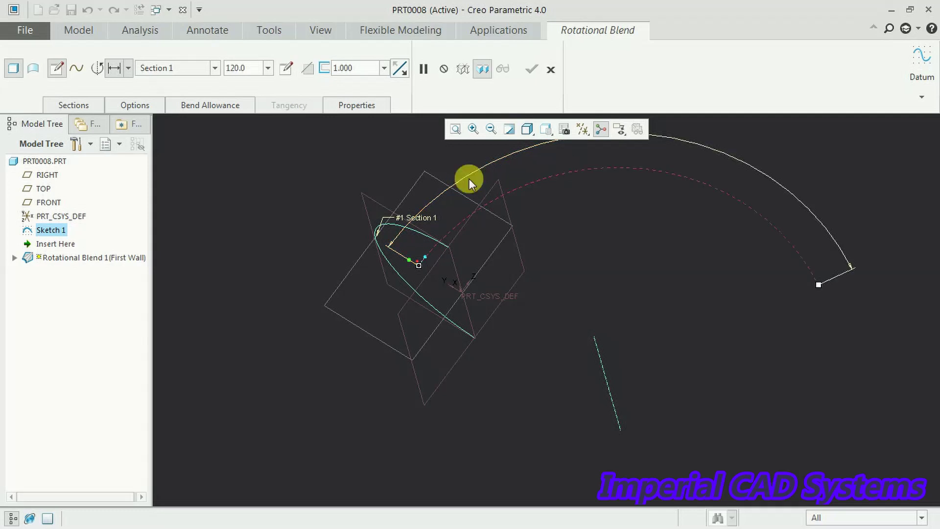
pyautogui.moveTo(619, 263); pyautogui.dragTo(605, 254, button='middle')
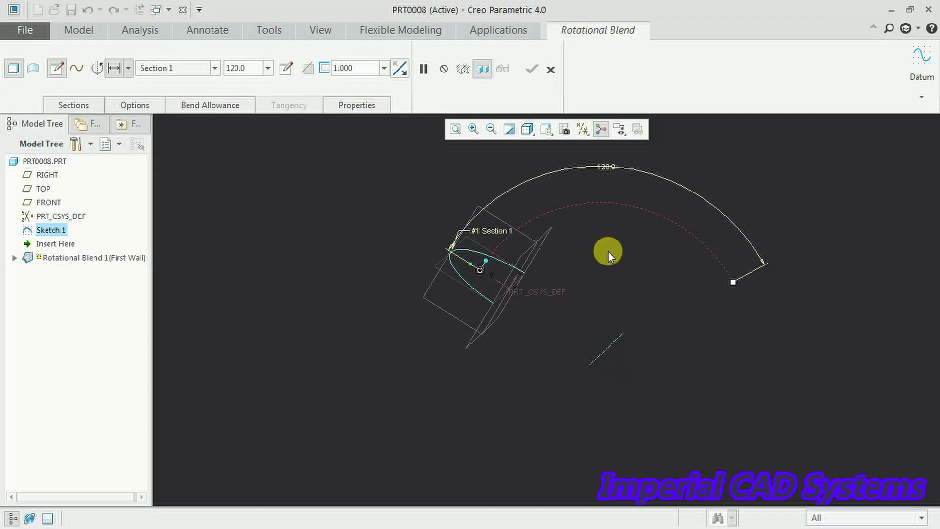
# Step: Try a 160 degree angle, dismiss the out-of-range warning and keep 120 degrees
pyautogui.doubleClick(607, 167)
pyautogui.write('160')
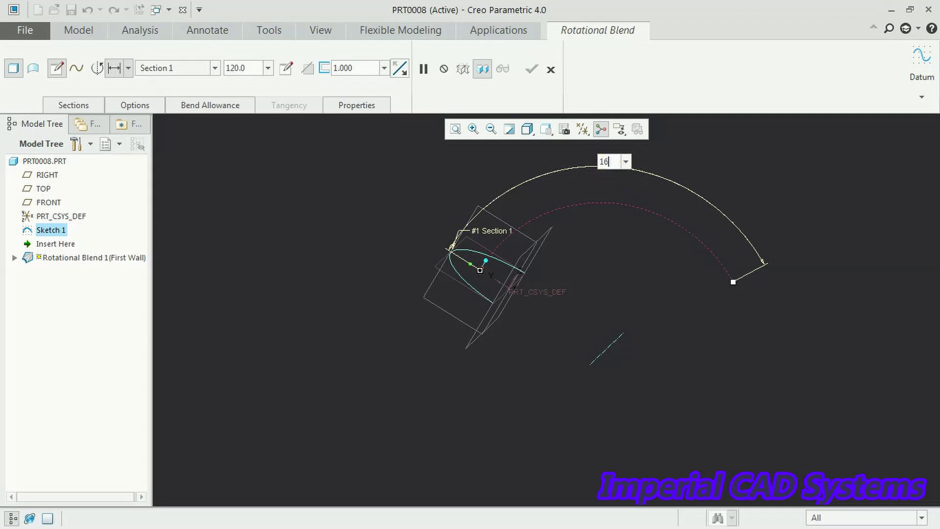
pyautogui.press('Return')
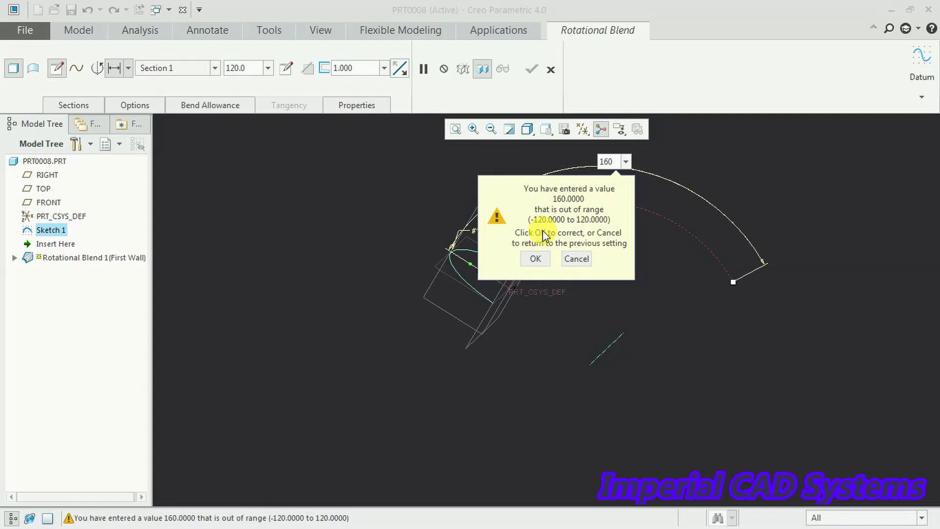
pyautogui.click(535, 259)
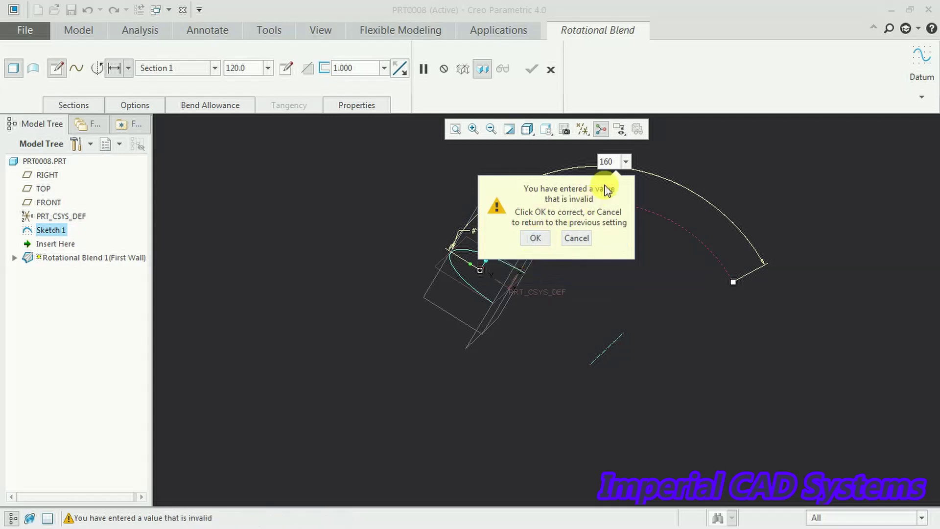
pyautogui.click(576, 238)
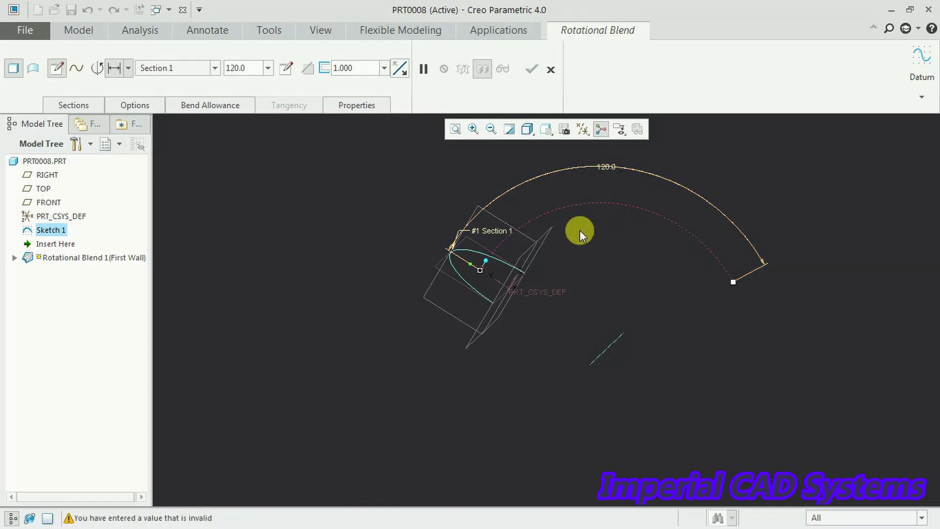
pyautogui.moveTo(579, 232)
pyautogui.mouseDown(button='middle')
pyautogui.moveTo(542, 212)
pyautogui.moveTo(616, 222)
pyautogui.mouseUp(button='middle')
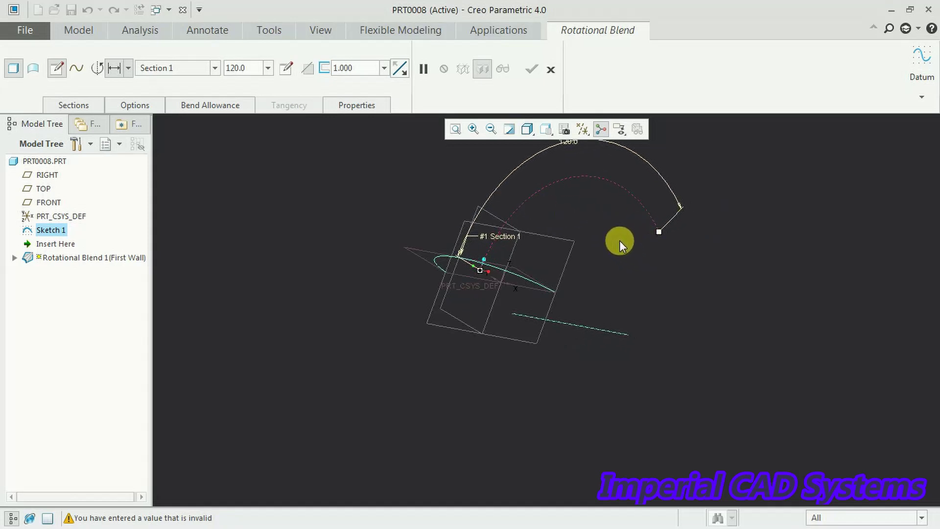
pyautogui.moveTo(601, 219); pyautogui.dragTo(598, 247, button='middle')
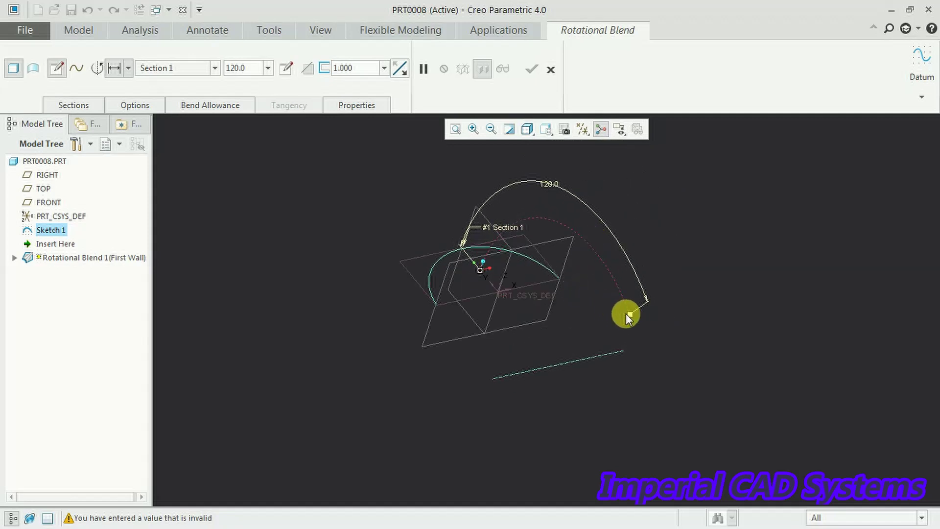
pyautogui.scroll(-3, 673, 347)
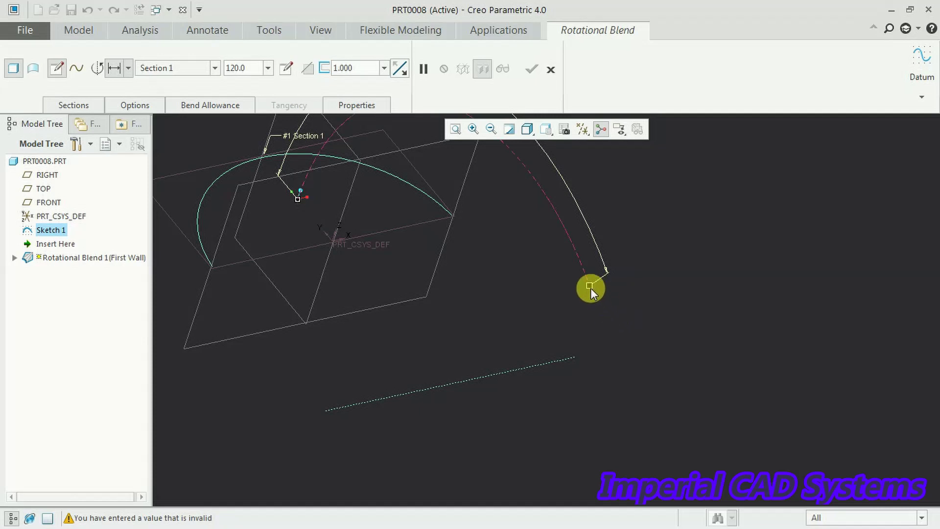
pyautogui.click(81, 105)
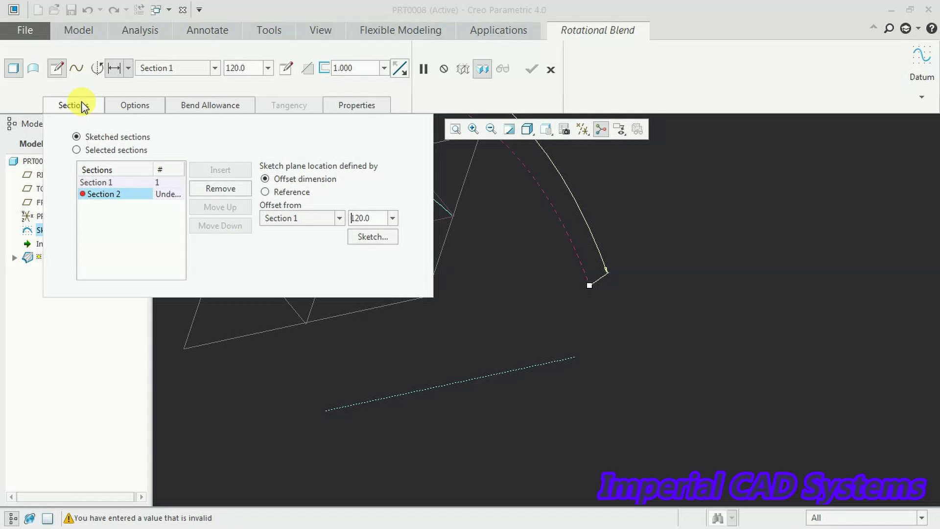
# Step: Check Section 1's settings, then reselect Section 2
pyautogui.click(93, 184)
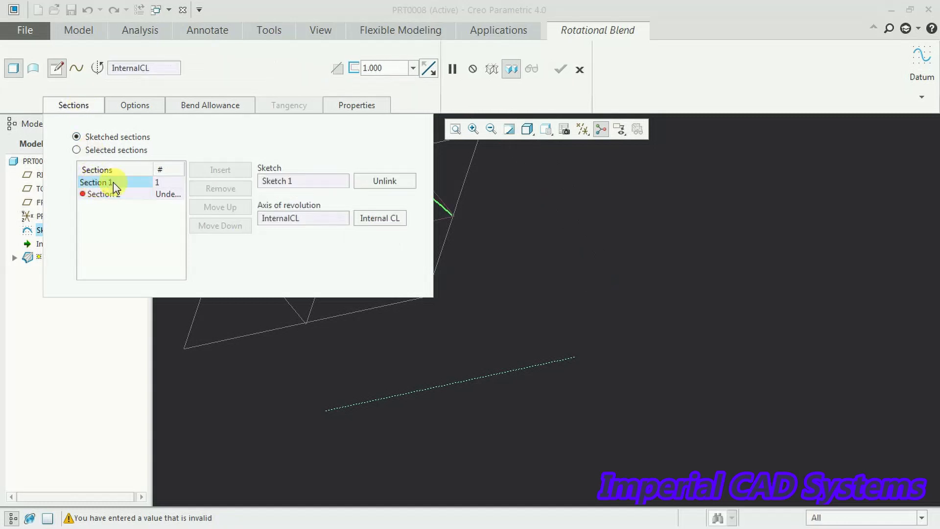
pyautogui.click(123, 194)
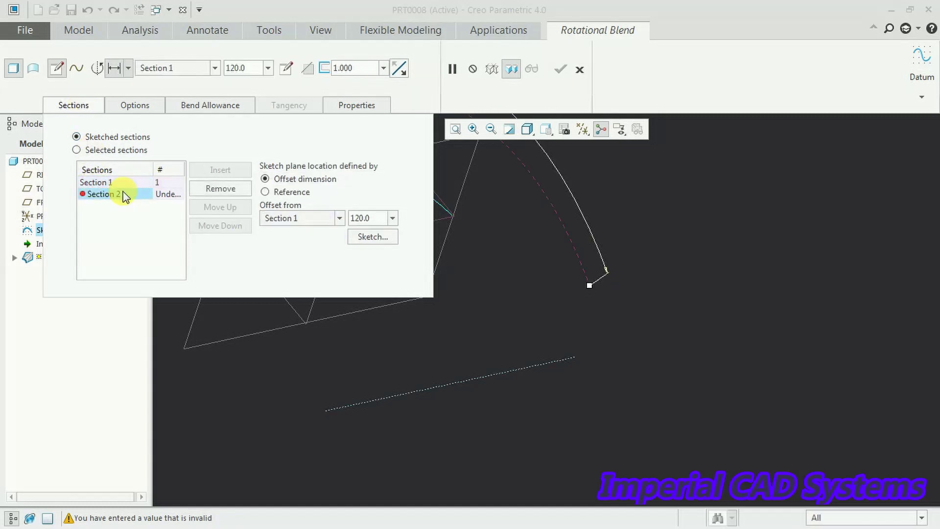
# Step: Open the Section 2 sketcher and select the upper dashed reference arc
pyautogui.click(370, 238)
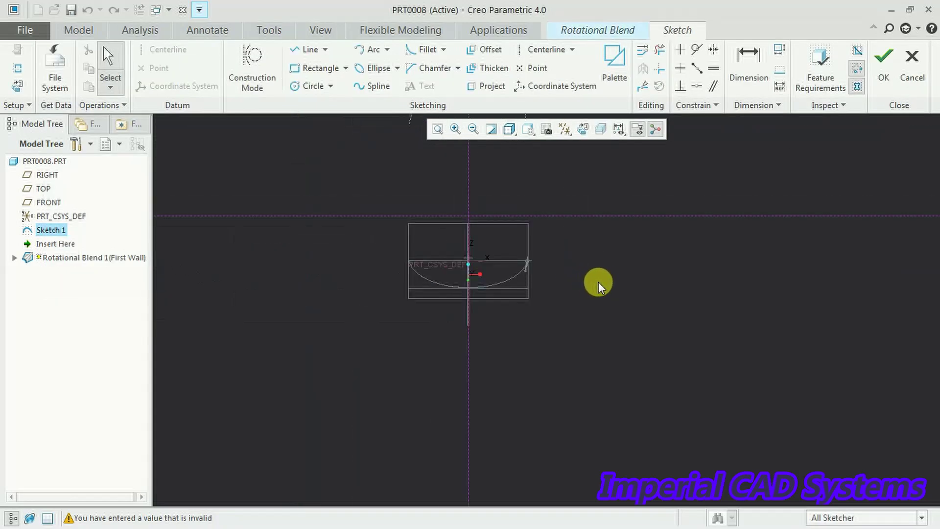
pyautogui.scroll(2, 426, 306)
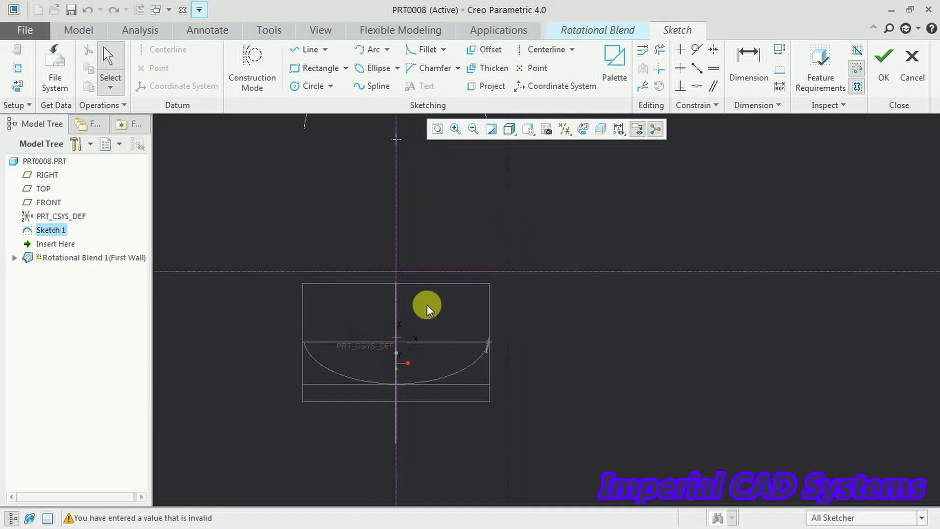
pyautogui.scroll(-2, 336, 317)
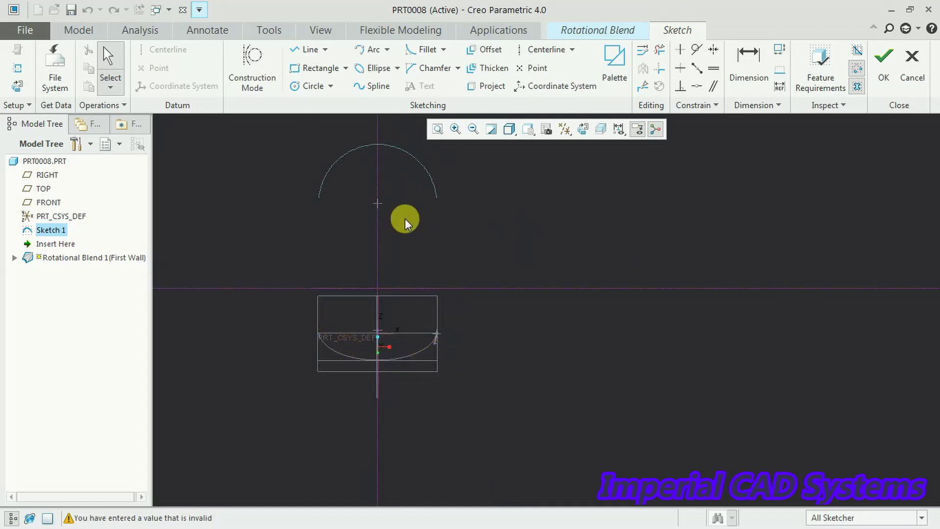
pyautogui.click(324, 186)
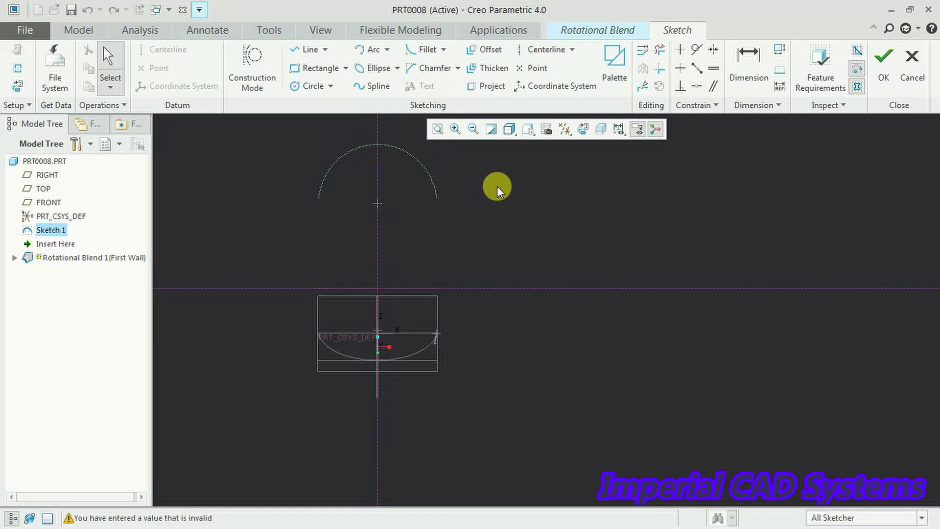
# Step: Draw an open slanted, horizontal and rising line profile, then accept the sketch
pyautogui.click(307, 49)
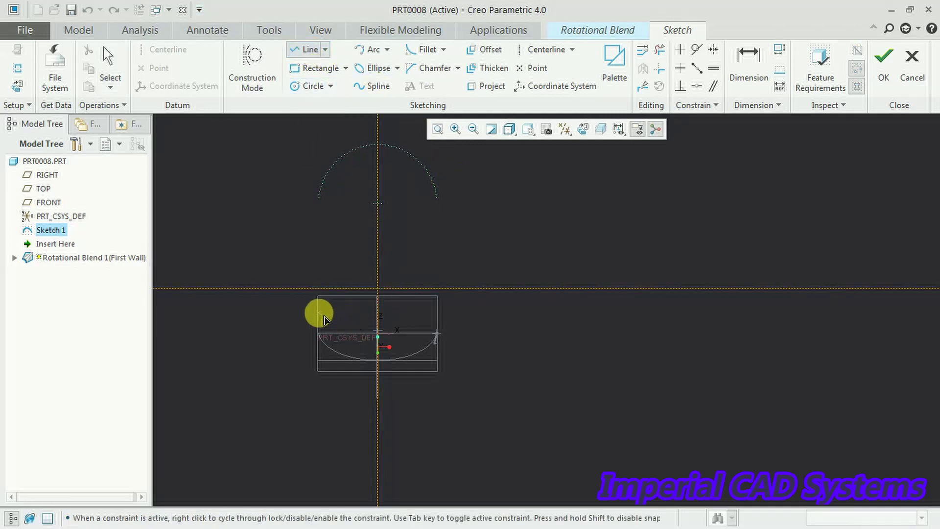
pyautogui.click(314, 304)
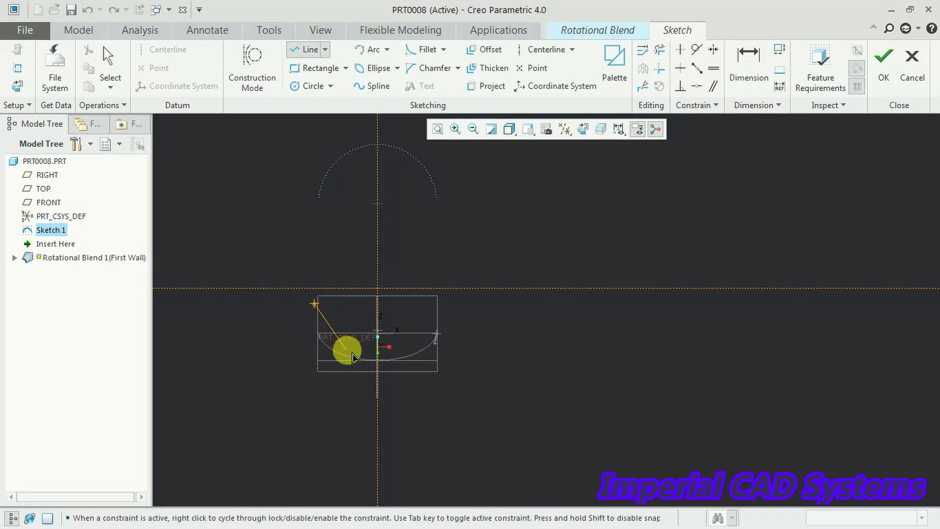
pyautogui.click(346, 351)
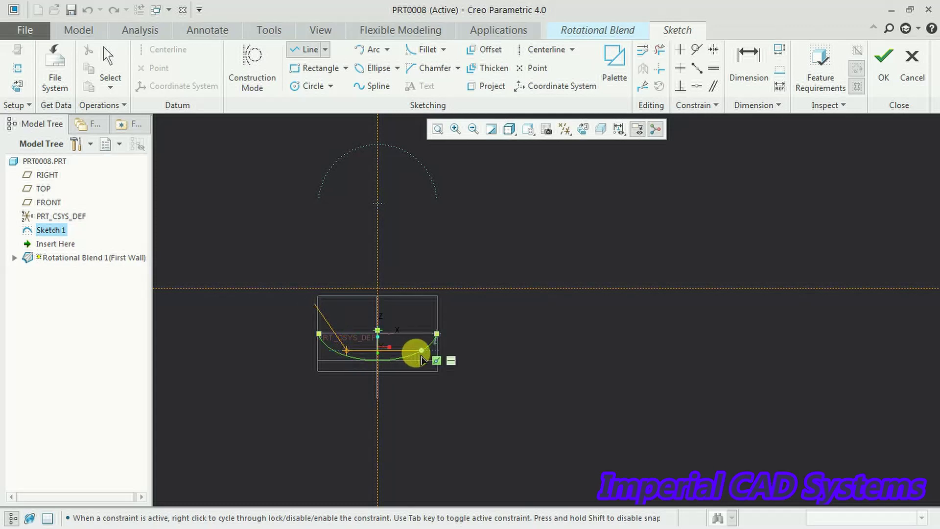
pyautogui.click(422, 352)
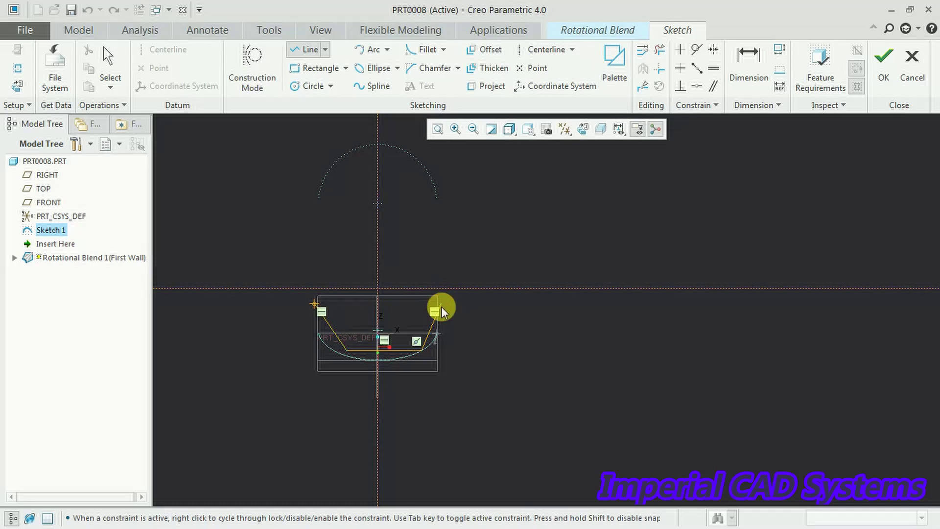
pyautogui.click(440, 305)
pyautogui.middleClick(496, 259)
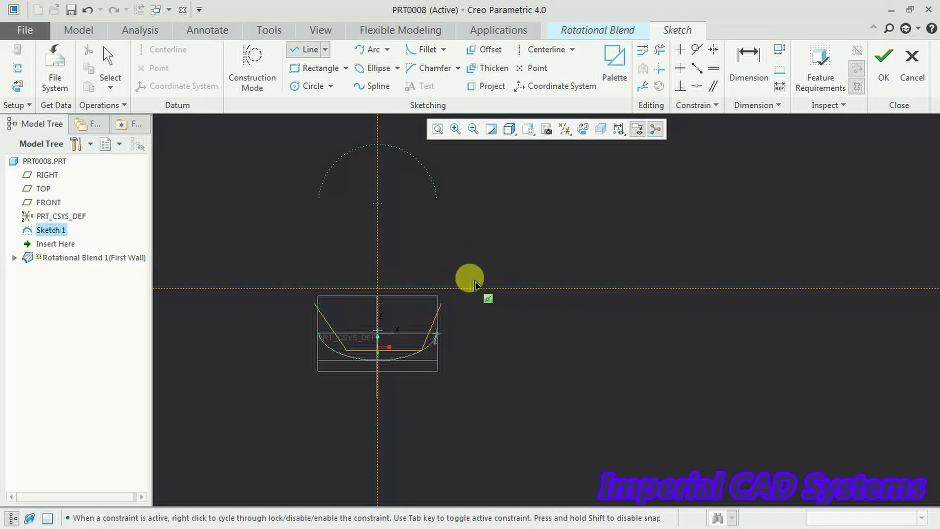
pyautogui.middleClick(470, 264)
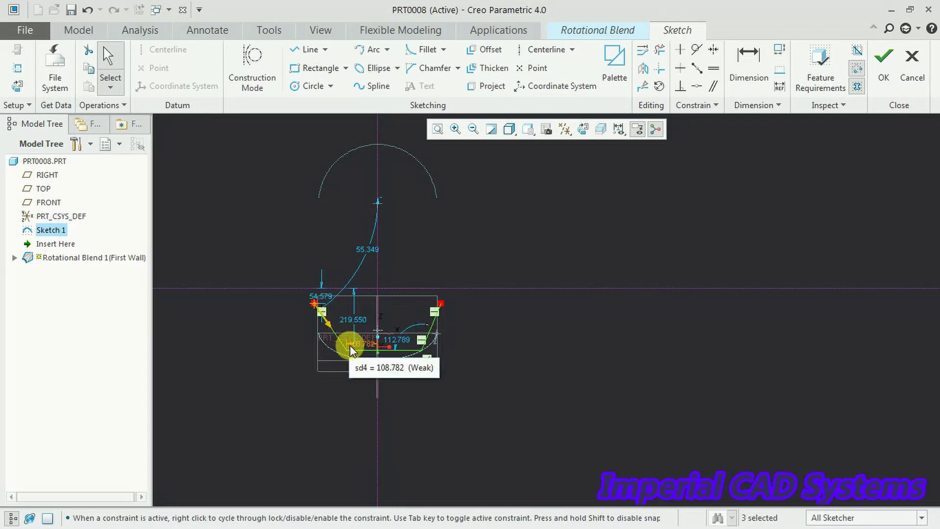
pyautogui.moveTo(361, 390)
pyautogui.mouseDown(button='middle')
pyautogui.moveTo(369, 377)
pyautogui.moveTo(399, 371)
pyautogui.moveTo(429, 378)
pyautogui.moveTo(433, 388)
pyautogui.moveTo(479, 391)
pyautogui.moveTo(398, 378)
pyautogui.moveTo(495, 311)
pyautogui.mouseUp(button='middle')
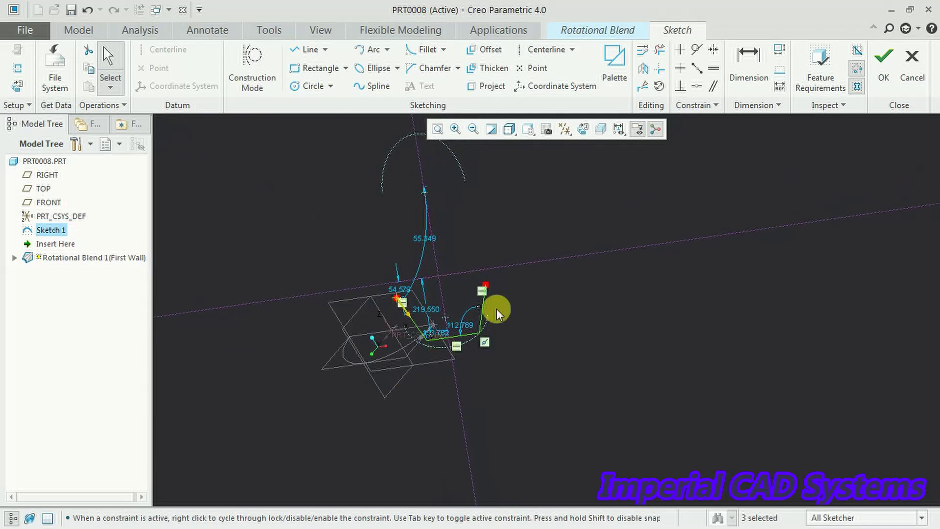
pyautogui.click(885, 73)
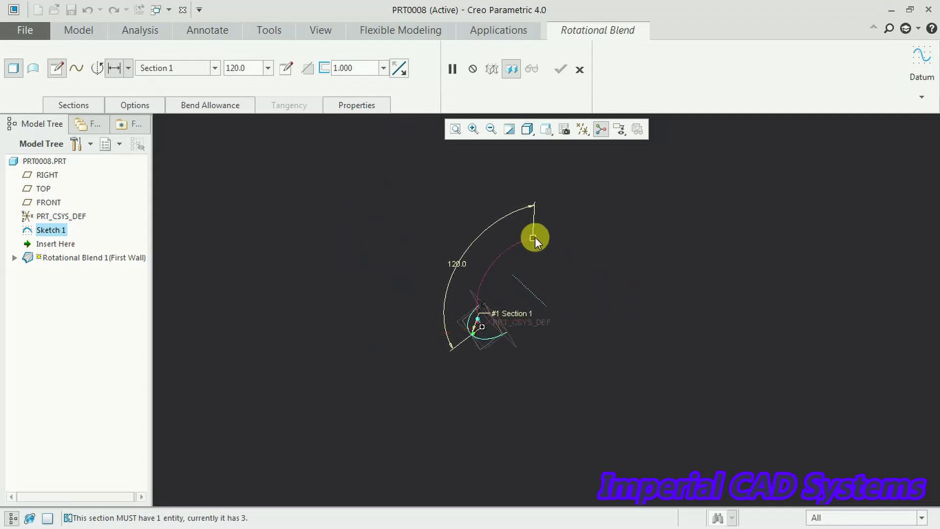
# Step: Reopen Section 2's sketch from the Sections list
pyautogui.click(87, 106)
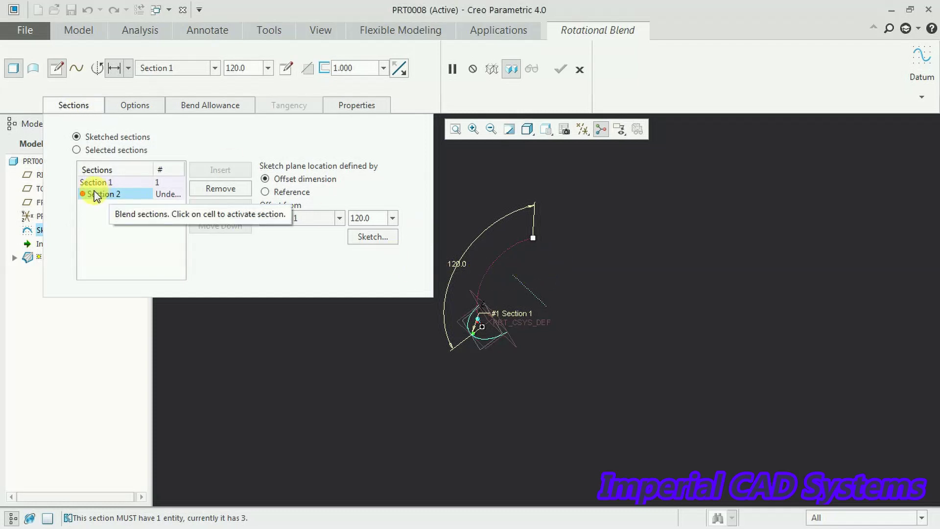
pyautogui.click(125, 194)
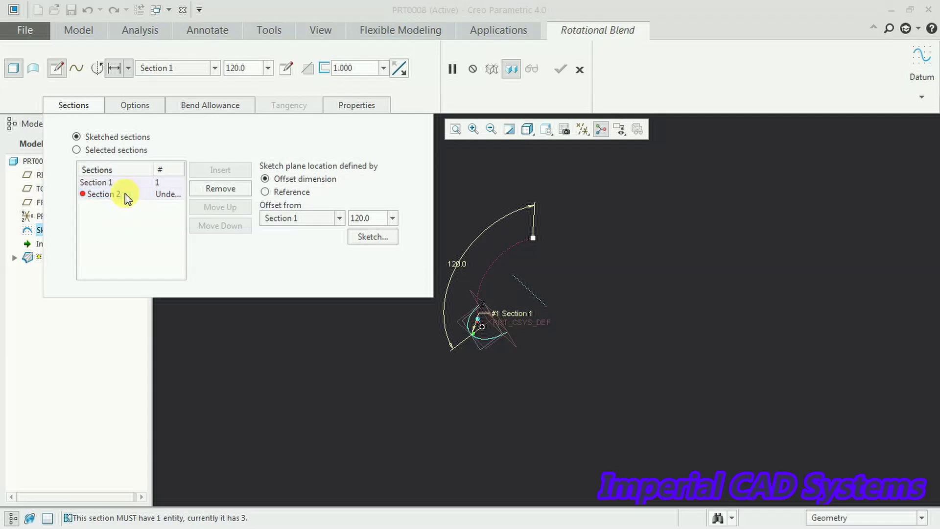
pyautogui.click(386, 239)
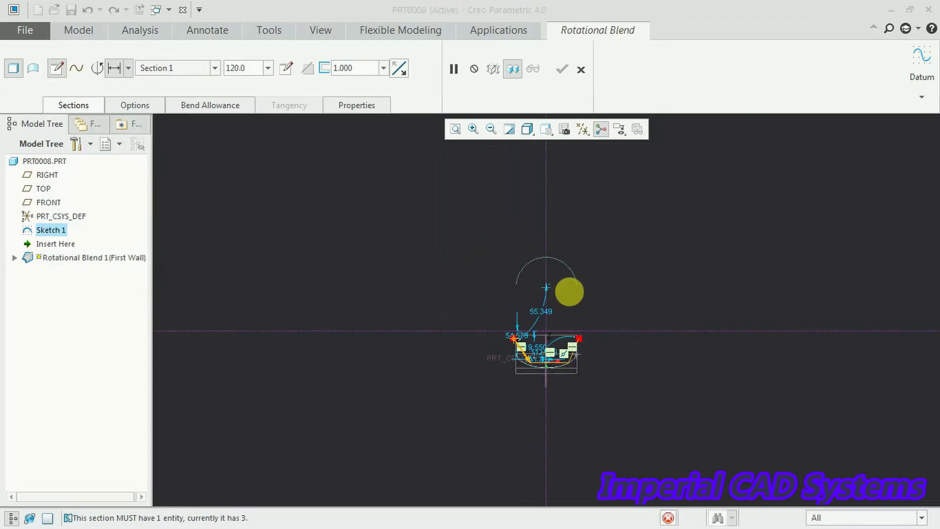
# Step: Orbit the sketch, then return it to the flat 2D sketch view
pyautogui.moveTo(608, 313); pyautogui.dragTo(680, 358, button='middle')
pyautogui.scroll(3, 679, 356)
pyautogui.moveTo(630, 308)
pyautogui.mouseDown(button='middle')
pyautogui.moveTo(641, 298)
pyautogui.moveTo(685, 300)
pyautogui.moveTo(692, 326)
pyautogui.moveTo(676, 336)
pyautogui.moveTo(714, 330)
pyautogui.moveTo(604, 321)
pyautogui.moveTo(707, 317)
pyautogui.mouseUp(button='middle')
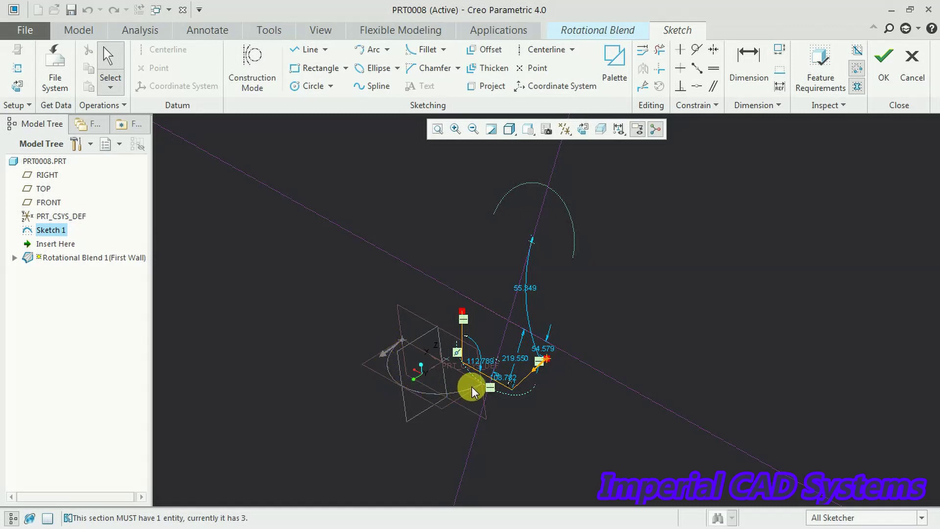
pyautogui.moveTo(474, 385)
pyautogui.mouseDown(button='middle')
pyautogui.moveTo(515, 384)
pyautogui.moveTo(445, 384)
pyautogui.mouseUp(button='middle')
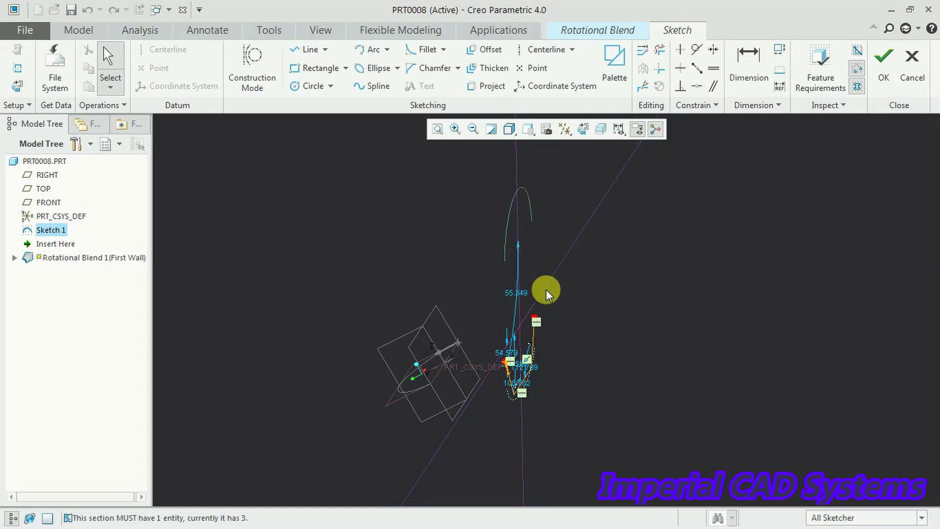
pyautogui.click(562, 132)
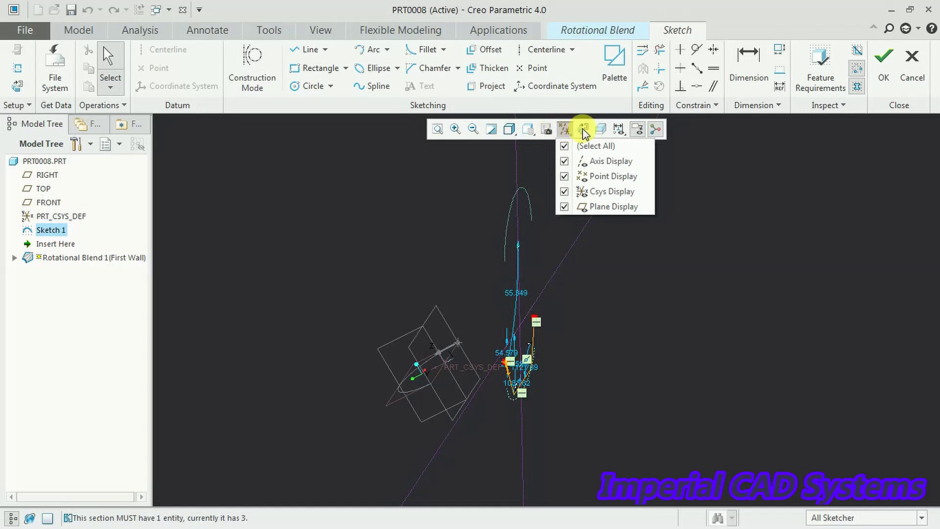
pyautogui.click(586, 131)
pyautogui.click(586, 129)
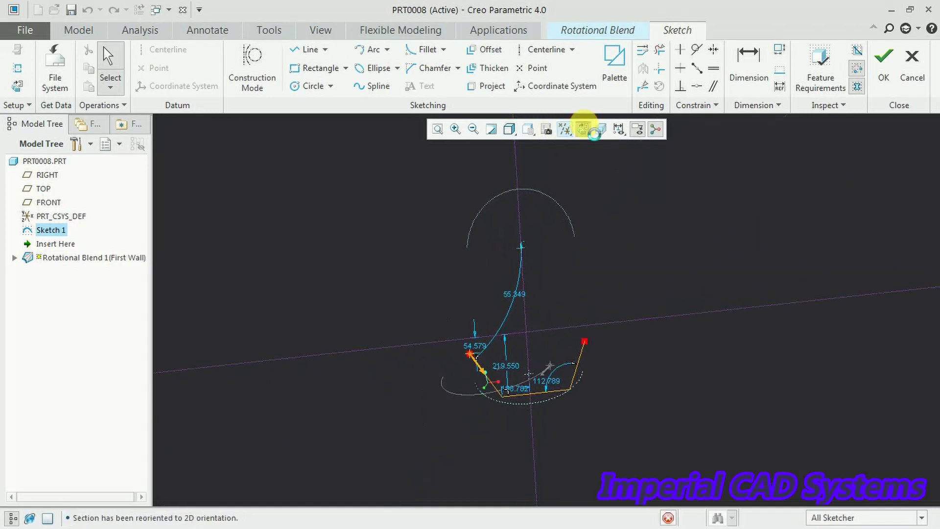
# Step: Window-select the three-line profile and its dimensions and delete them
pyautogui.moveTo(435, 297); pyautogui.dragTo(607, 413)
pyautogui.press('Delete')
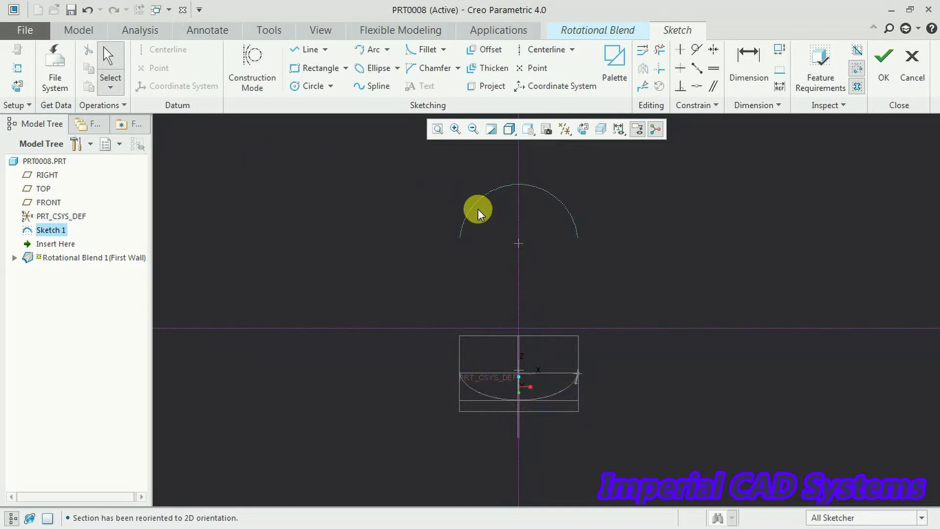
pyautogui.click(308, 49)
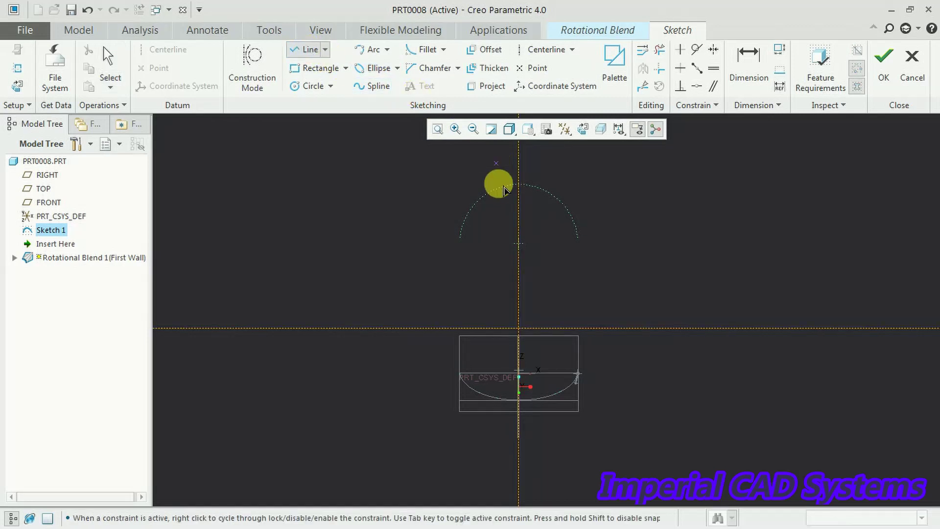
# Step: Redraw Section 2 as a three-line trapezoid profile and accept the sketch
pyautogui.click(474, 240)
pyautogui.click(486, 181)
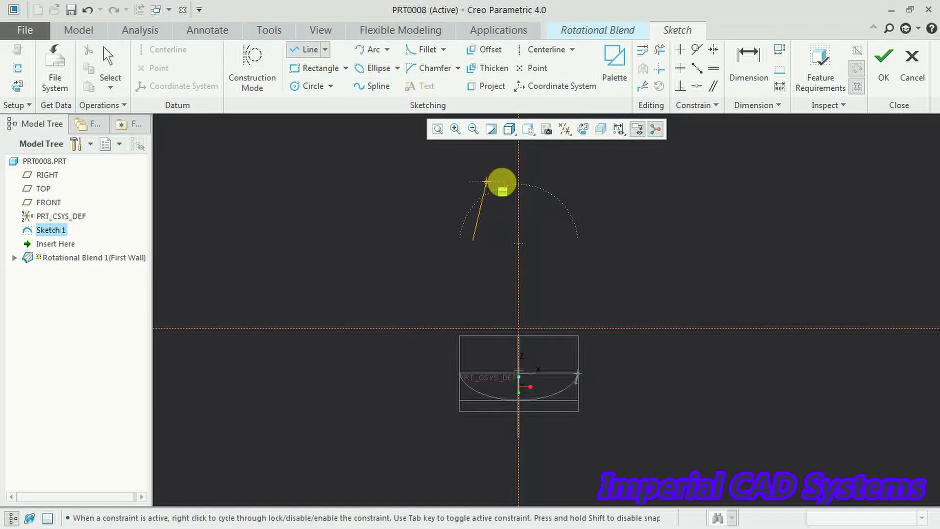
pyautogui.click(550, 181)
pyautogui.click(574, 240)
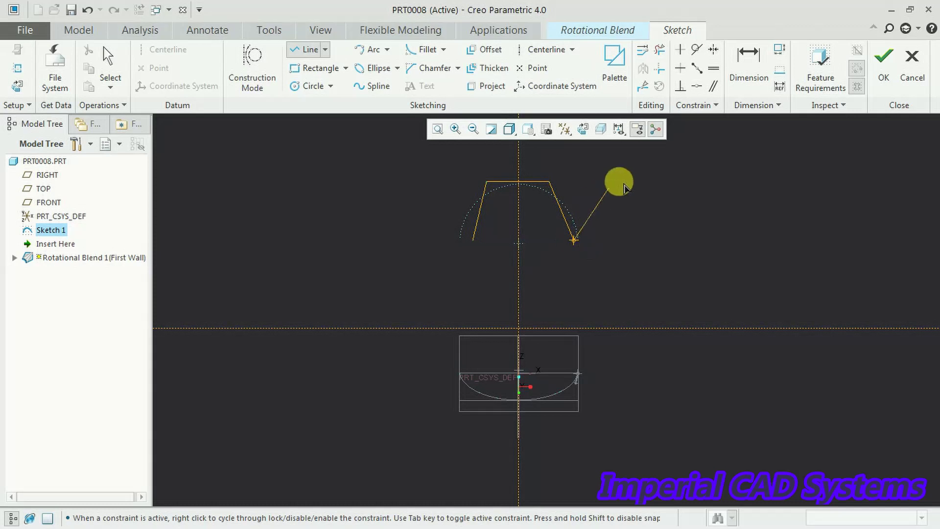
pyautogui.middleClick(627, 191)
pyautogui.middleClick(636, 204)
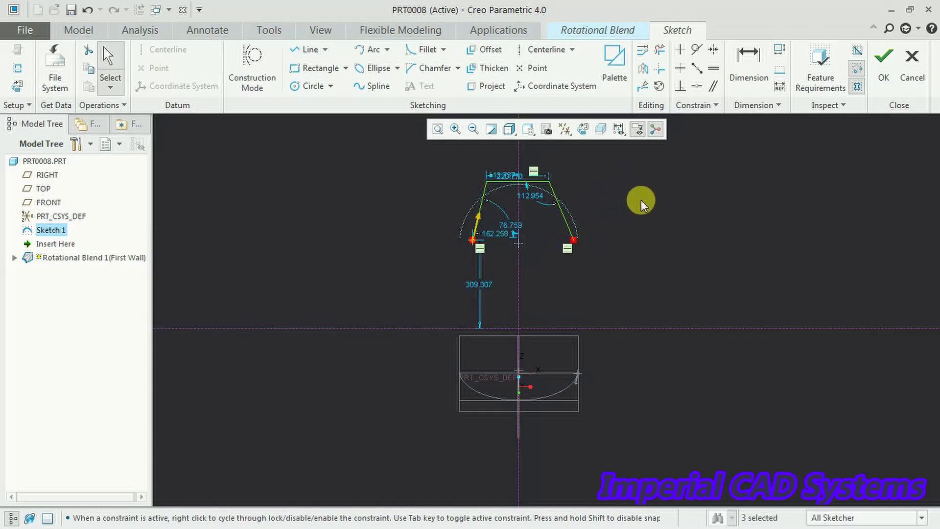
pyautogui.moveTo(527, 184)
pyautogui.mouseDown(button='middle')
pyautogui.moveTo(629, 218)
pyautogui.moveTo(578, 293)
pyautogui.mouseUp(button='middle')
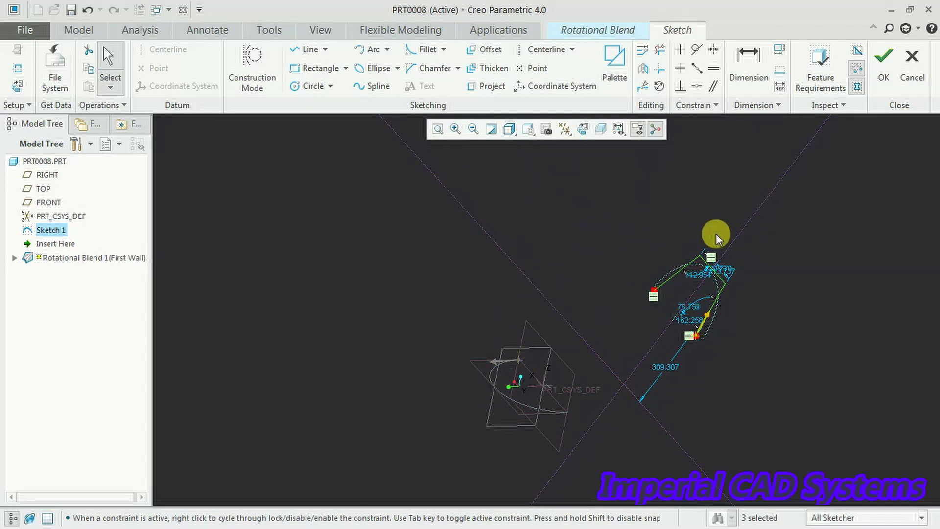
pyautogui.click(884, 73)
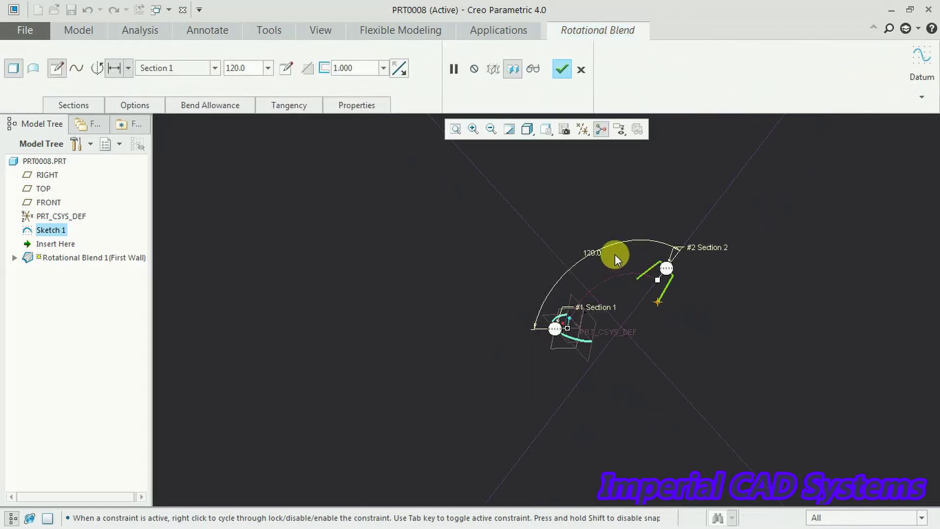
# Step: Orbit the blend preview to view both sections, then show the Sections list
pyautogui.moveTo(615, 254); pyautogui.dragTo(648, 302, button='middle')
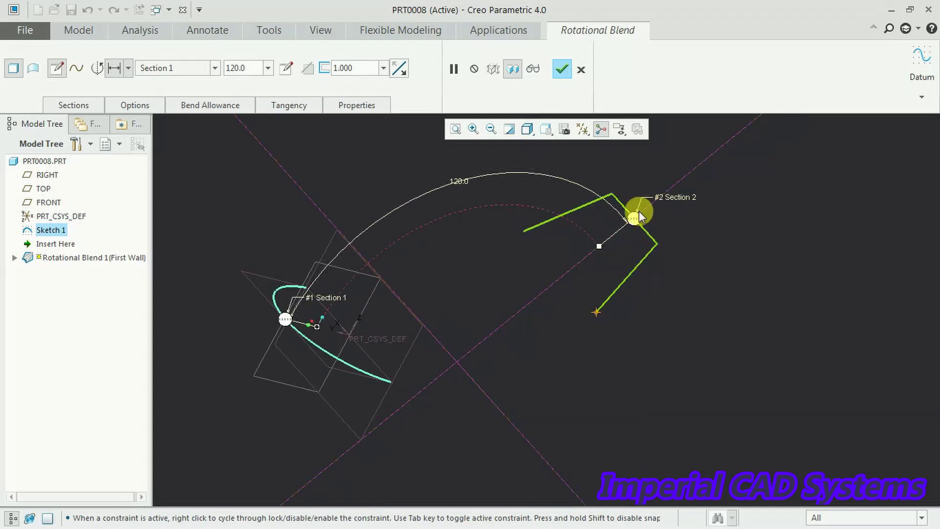
pyautogui.moveTo(386, 275); pyautogui.dragTo(332, 257, button='middle')
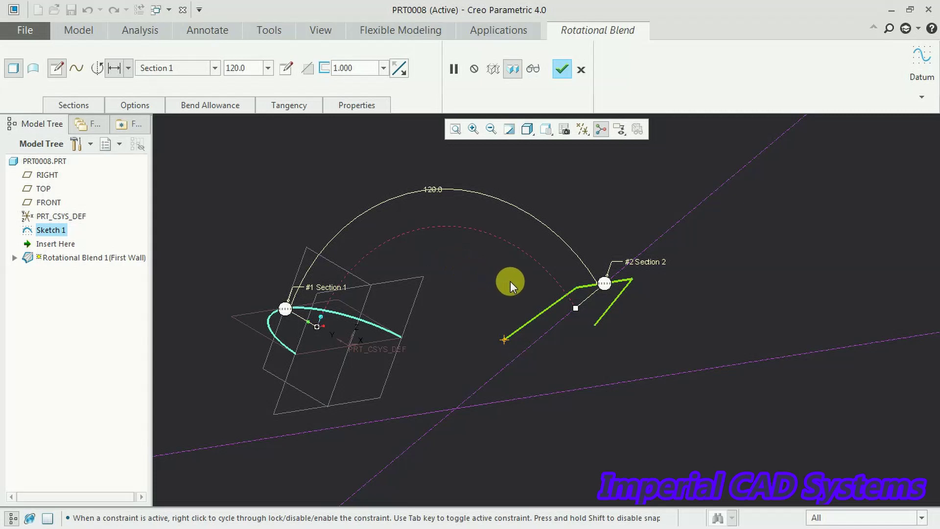
pyautogui.moveTo(510, 281); pyautogui.dragTo(441, 273, button='middle')
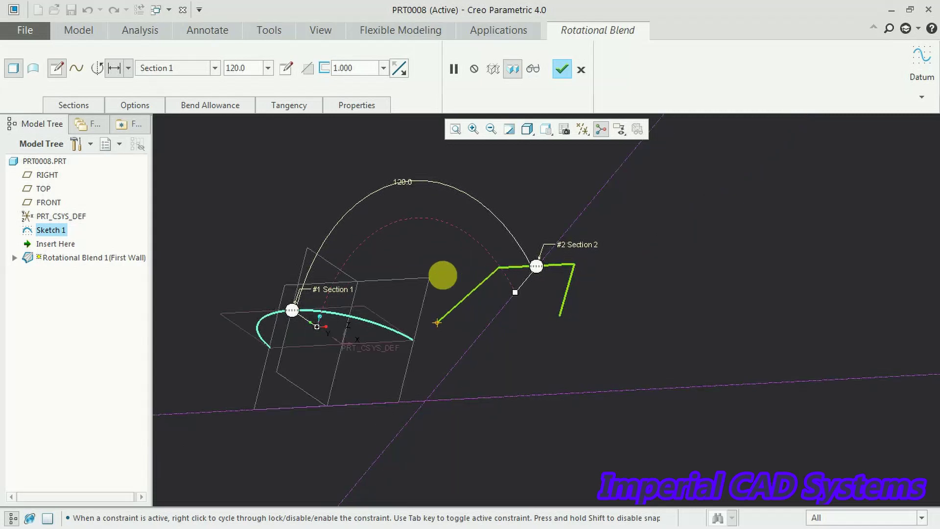
pyautogui.click(437, 322)
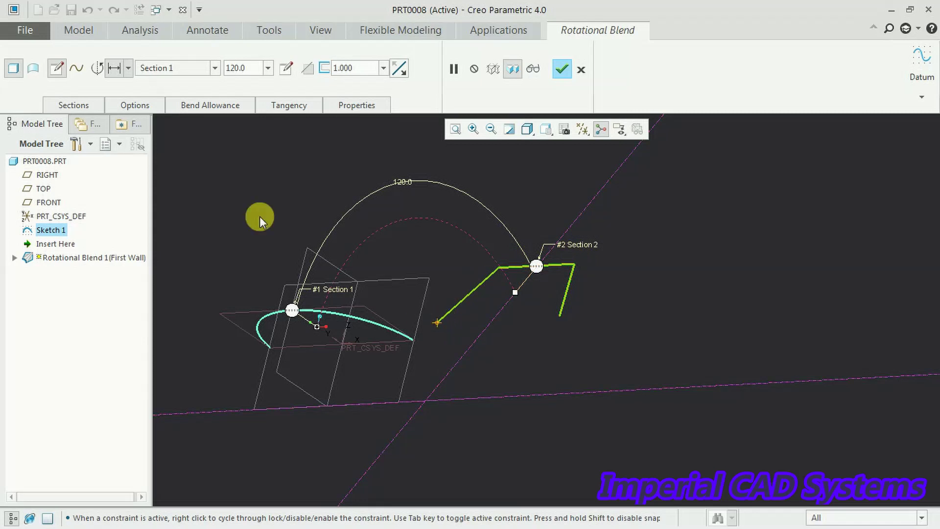
pyautogui.click(73, 104)
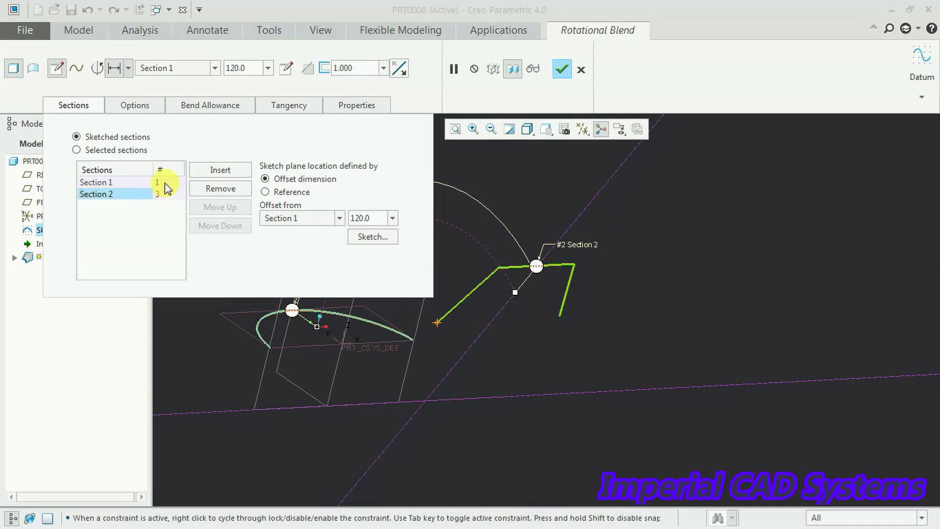
# Step: Reopen Section 2's sketch and drag the line endpoints so the right dimension reads 121.563
pyautogui.click(374, 238)
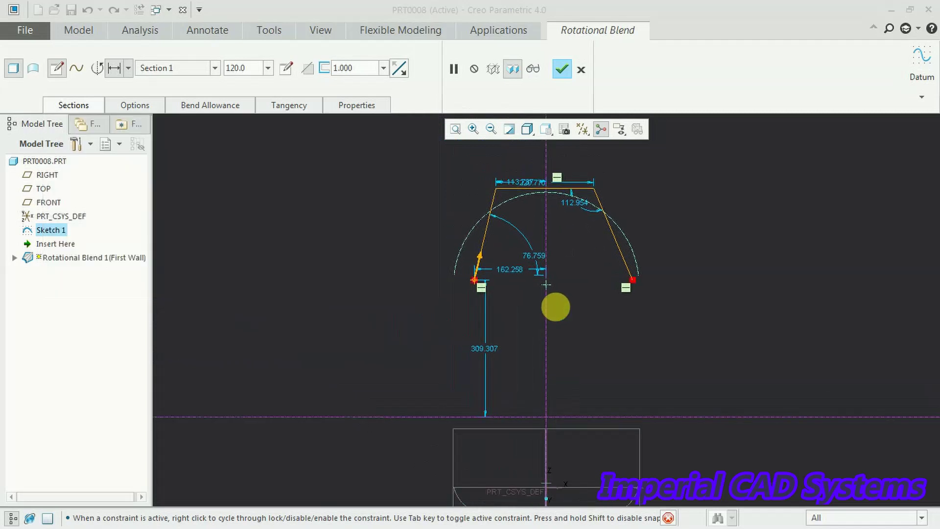
pyautogui.moveTo(474, 280); pyautogui.dragTo(451, 268)
pyautogui.moveTo(630, 275); pyautogui.dragTo(645, 269)
# Step: Inspect the sketch edge-on and face-on, restoring the default view, then open its context menu
pyautogui.scroll(-3, 612, 311)
pyautogui.moveTo(613, 311)
pyautogui.mouseDown(button='middle')
pyautogui.moveTo(638, 372)
pyautogui.moveTo(664, 376)
pyautogui.moveTo(685, 407)
pyautogui.moveTo(582, 407)
pyautogui.moveTo(520, 392)
pyautogui.mouseUp(button='middle')
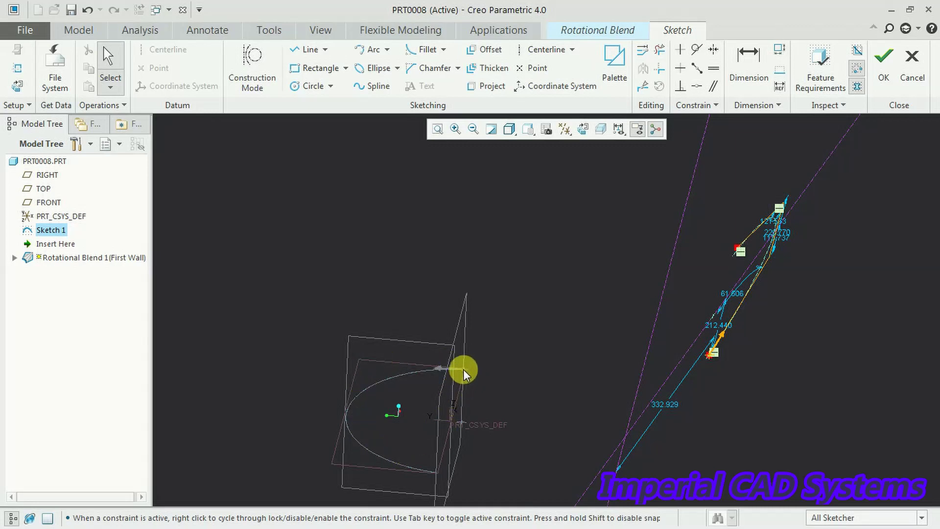
pyautogui.hotkey('ctrl', 'd')
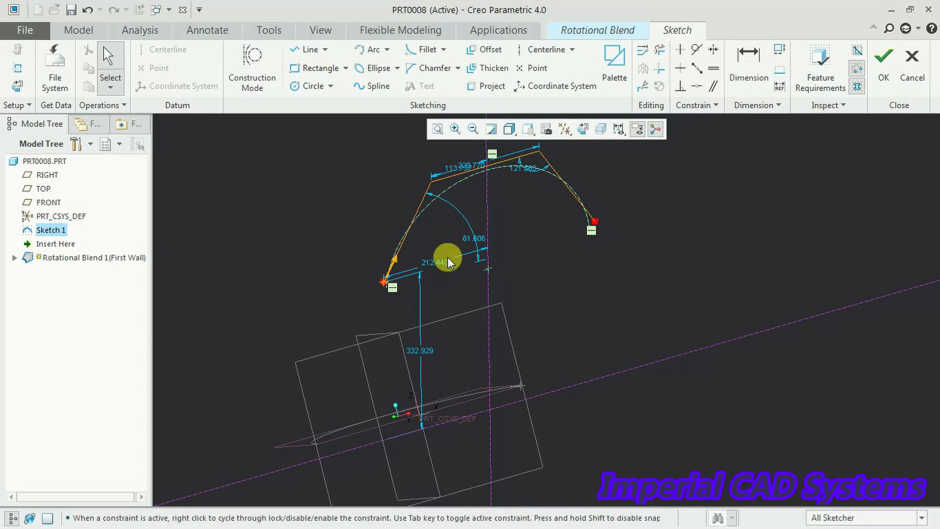
pyautogui.moveTo(548, 292); pyautogui.dragTo(575, 325, button='middle')
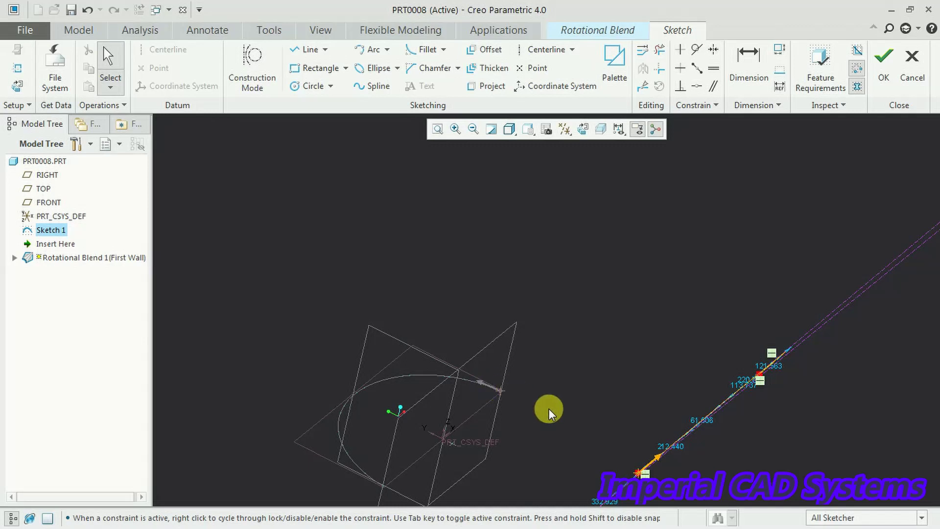
pyautogui.moveTo(548, 410)
pyautogui.mouseDown(button='middle')
pyautogui.moveTo(515, 384)
pyautogui.moveTo(514, 319)
pyautogui.mouseUp(button='middle')
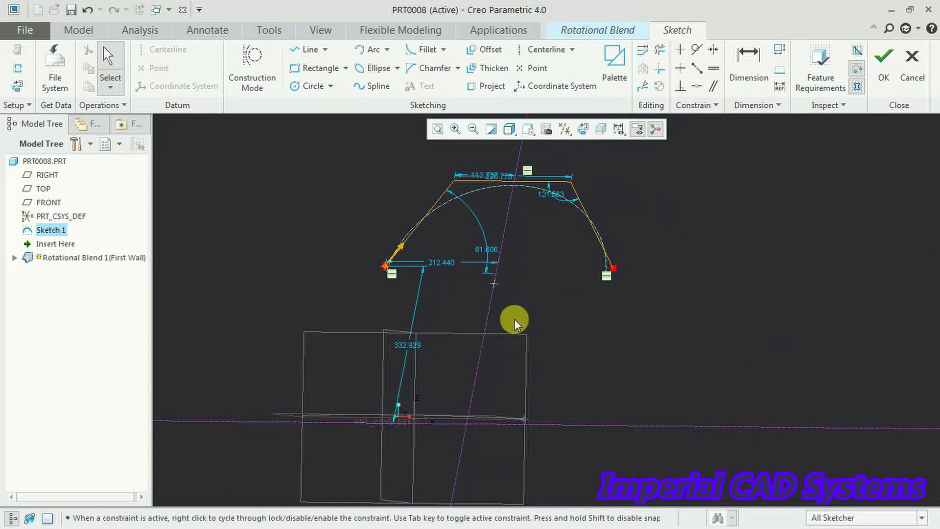
pyautogui.rightClick(615, 275)
# Step: Make the line profile's right endpoint the start point of Section 2
pyautogui.press('Escape')
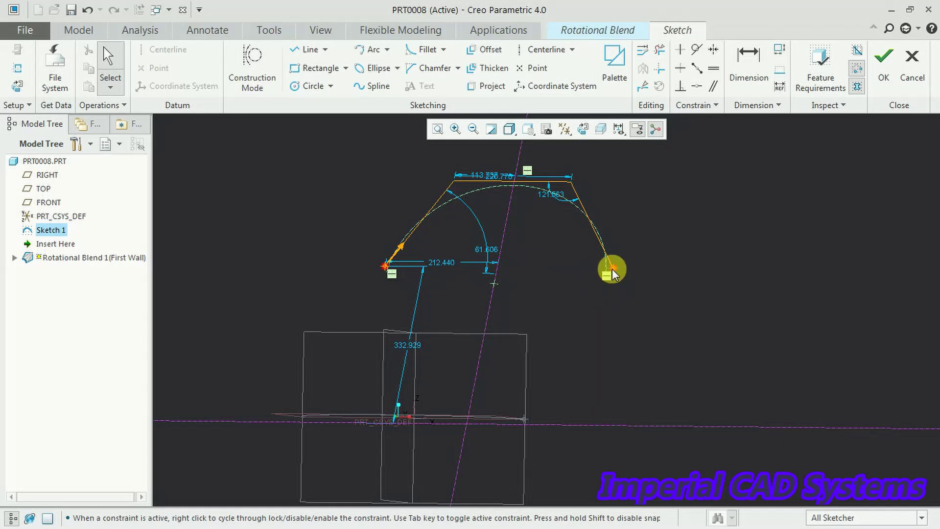
pyautogui.click(613, 273)
pyautogui.rightClick(614, 274)
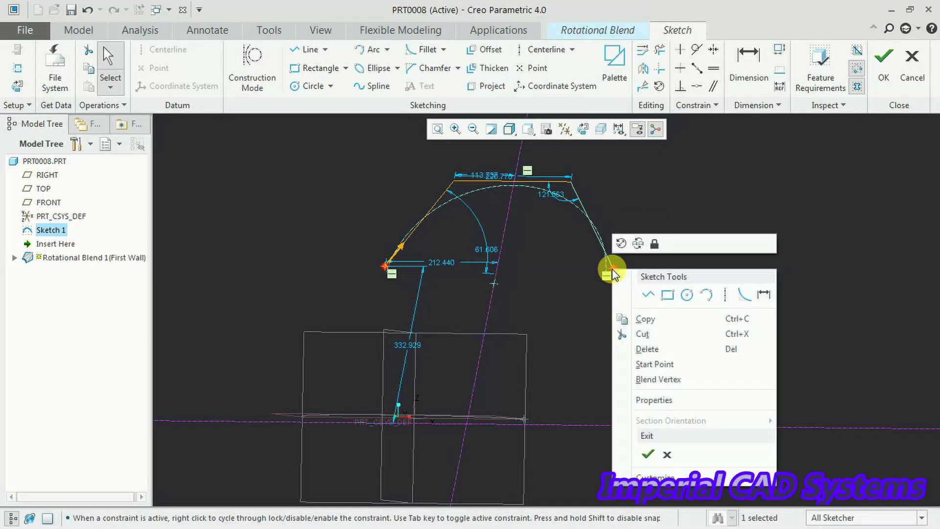
pyautogui.click(663, 366)
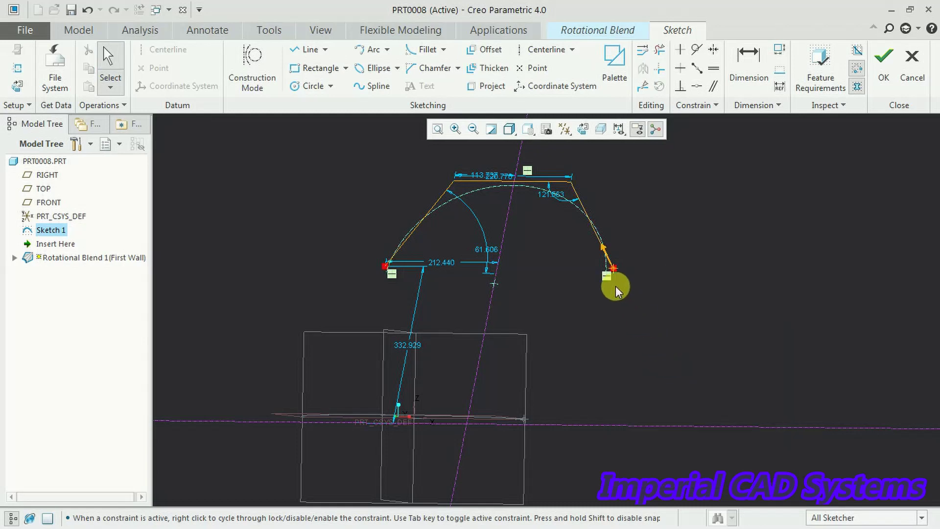
pyautogui.moveTo(591, 287); pyautogui.dragTo(684, 364, button='middle')
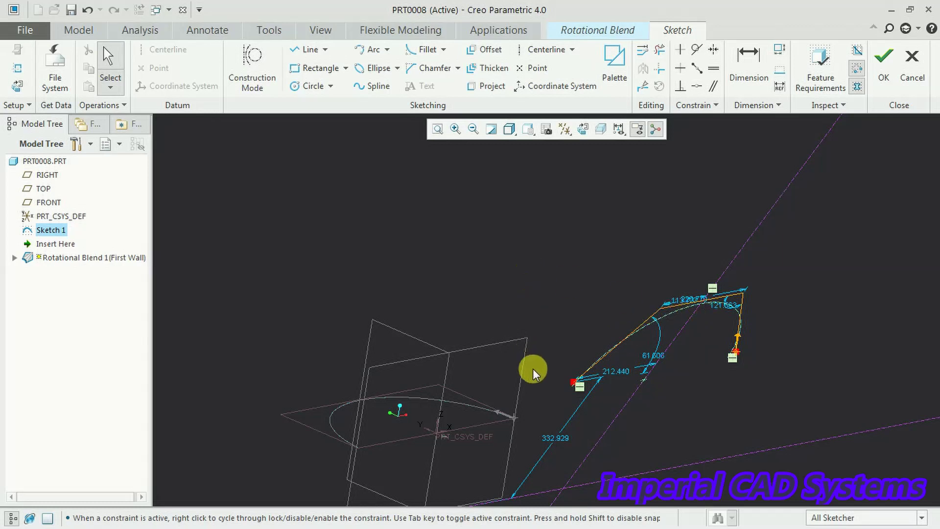
pyautogui.moveTo(533, 368)
pyautogui.mouseDown(button='middle')
pyautogui.moveTo(554, 390)
pyautogui.moveTo(547, 375)
pyautogui.mouseUp(button='middle')
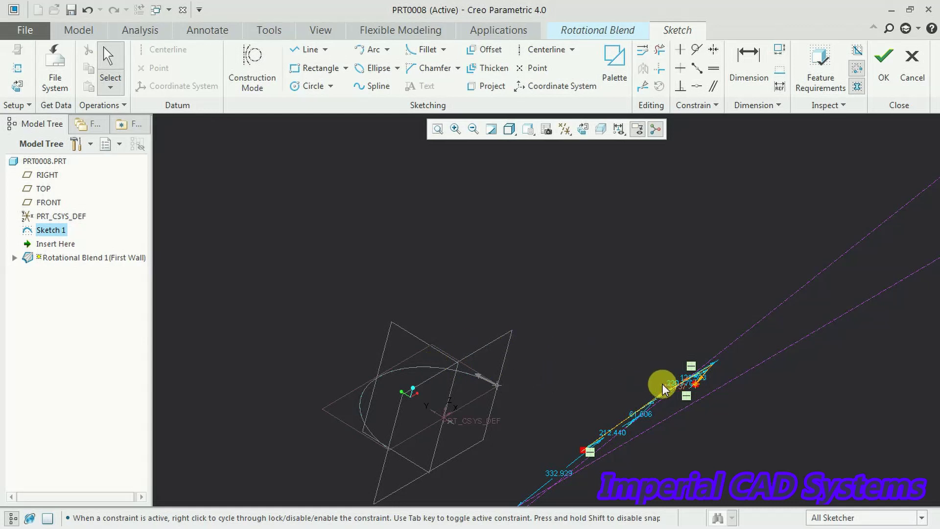
pyautogui.scroll(-3, 600, 365)
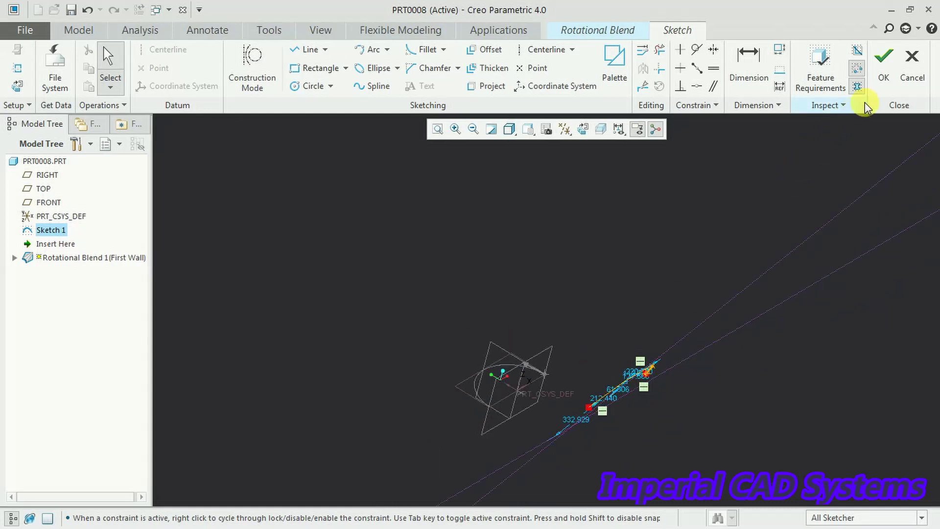
# Step: Accept the revised second section sketch and review Section 1 and Section 2 in the Sections list
pyautogui.click(884, 62)
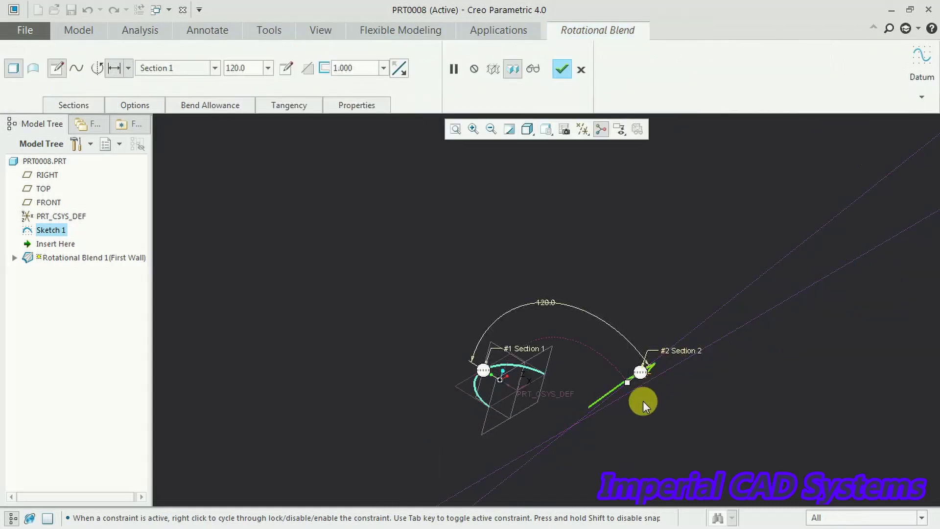
pyautogui.scroll(4, 689, 420)
pyautogui.moveTo(615, 346)
pyautogui.mouseDown(button='middle')
pyautogui.moveTo(663, 348)
pyautogui.moveTo(657, 340)
pyautogui.moveTo(668, 356)
pyautogui.mouseUp(button='middle')
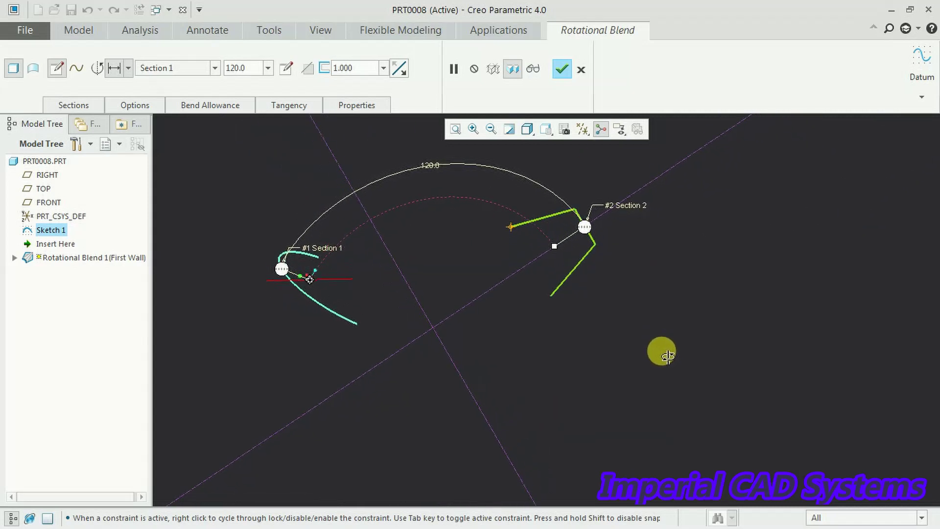
pyautogui.click(87, 106)
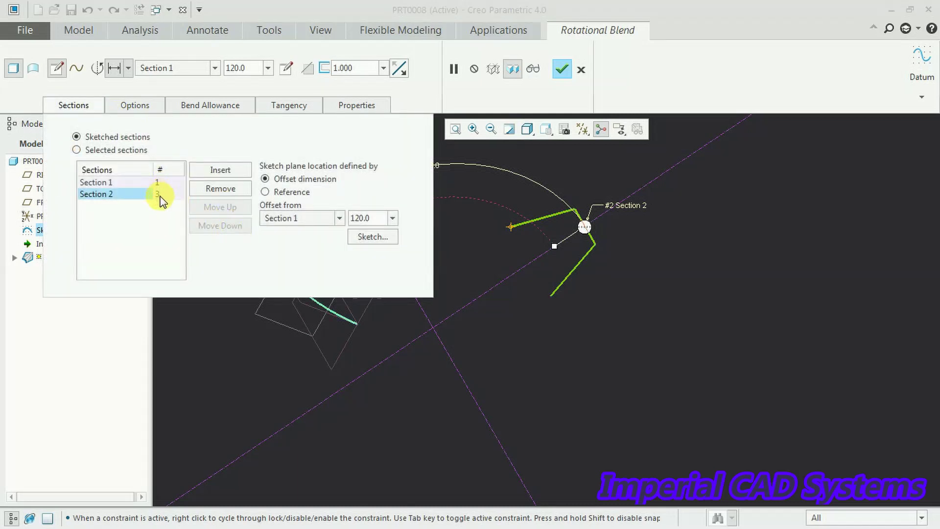
pyautogui.click(161, 196)
pyautogui.click(122, 194)
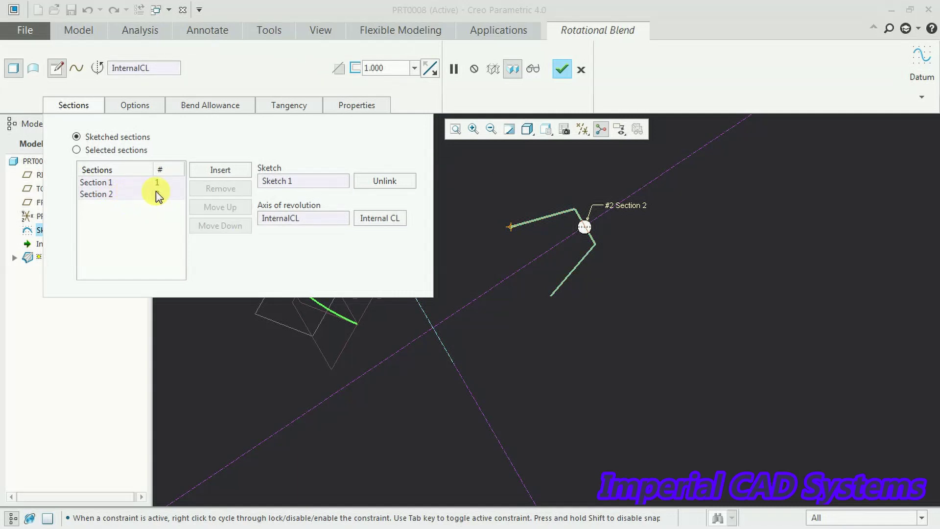
pyautogui.click(120, 183)
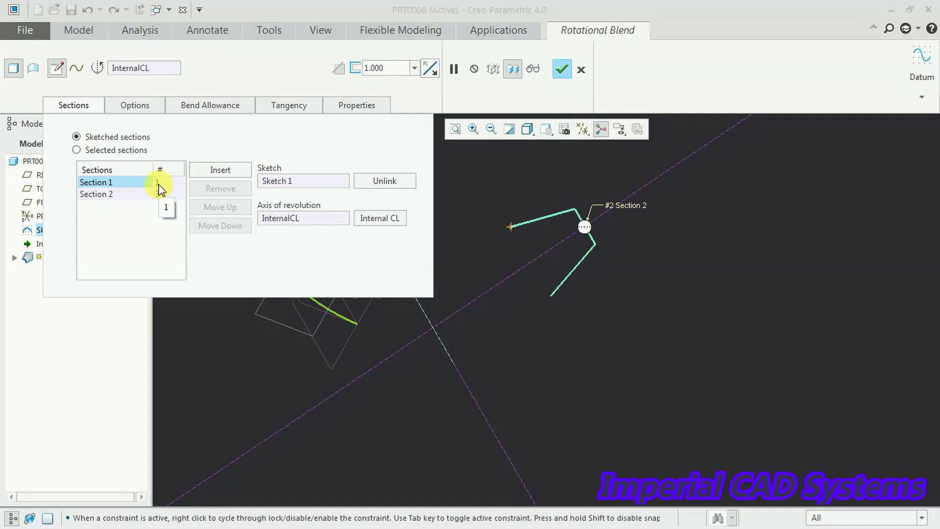
# Step: Complete the rotational blend and acknowledge the regeneration failure message
pyautogui.scroll(-5, 450, 337)
pyautogui.scroll(4, 449, 312)
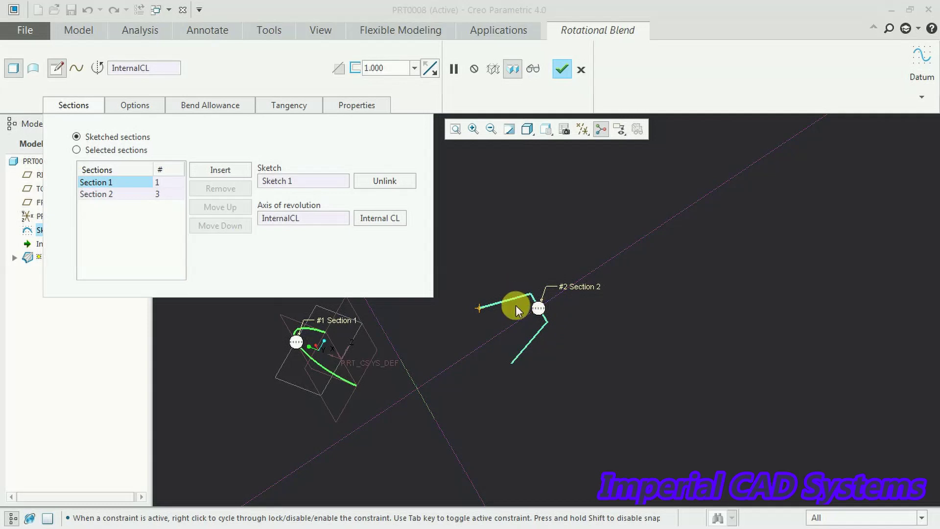
pyautogui.moveTo(542, 340); pyautogui.dragTo(482, 349, button='middle')
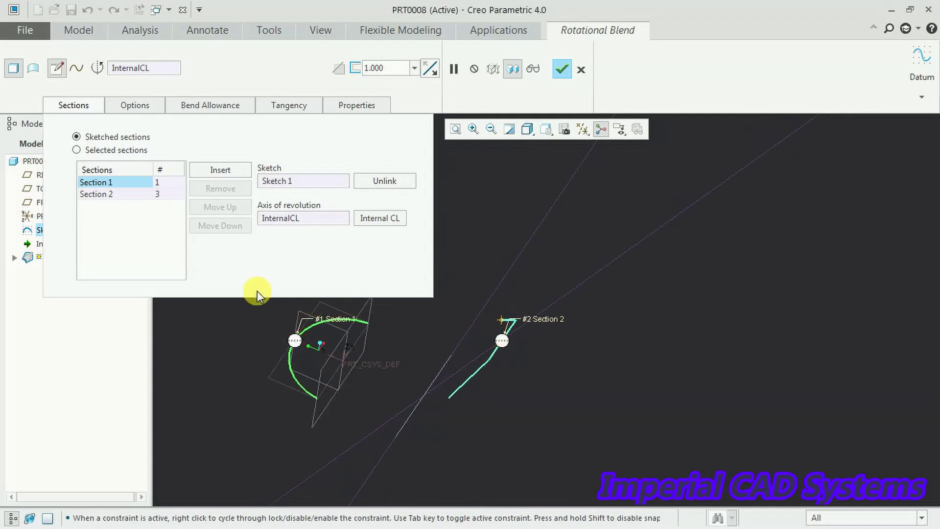
pyautogui.scroll(2, 265, 309)
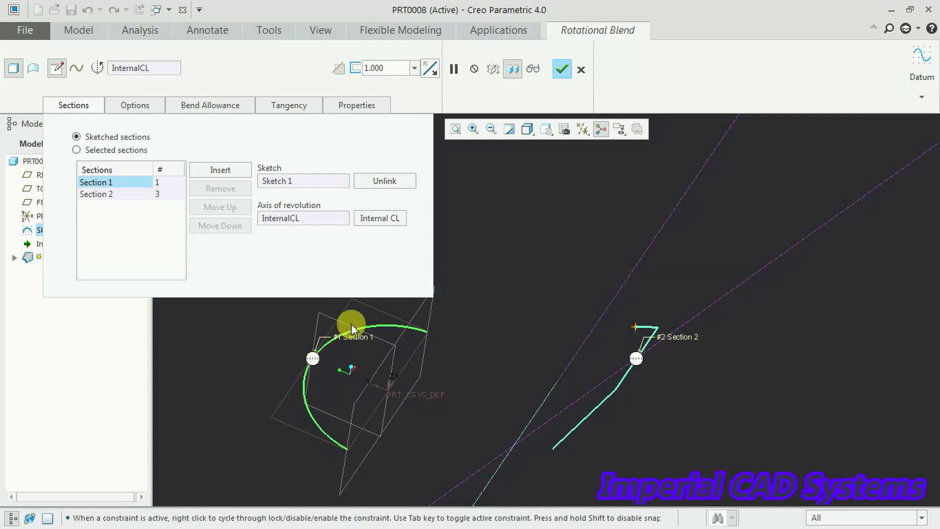
pyautogui.click(561, 73)
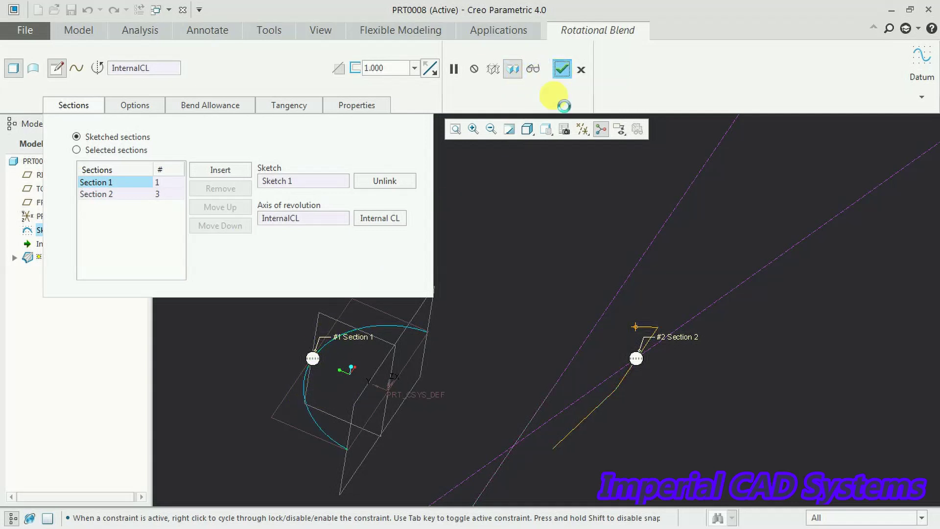
pyautogui.click(540, 297)
# Step: Close the regeneration failure notice and reopen Sketch 1, the arc section, with Edit Definition
pyautogui.scroll(-3, 363, 340)
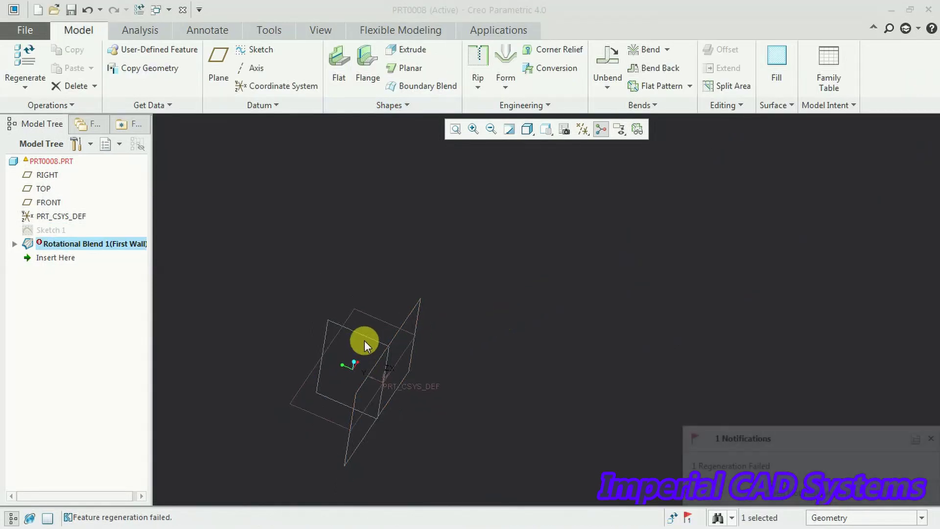
pyautogui.click(931, 438)
pyautogui.scroll(3, 234, 343)
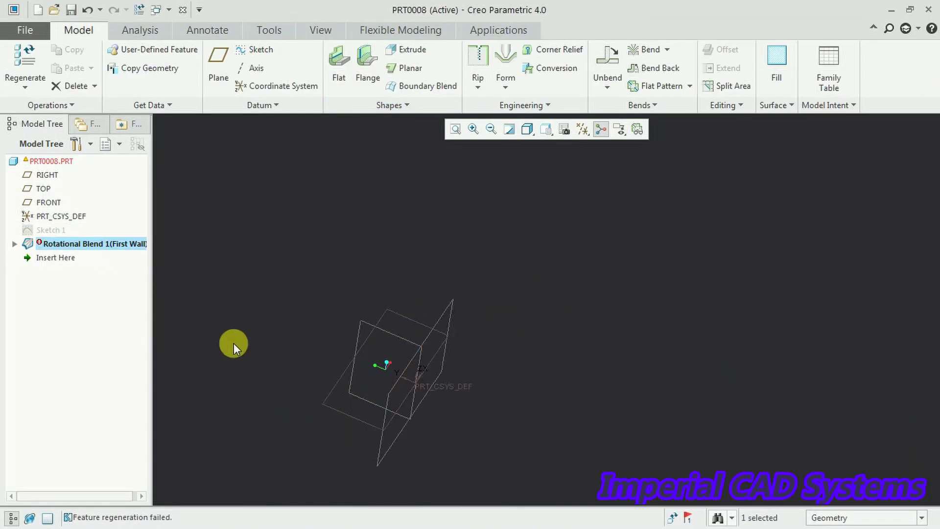
pyautogui.click(52, 230)
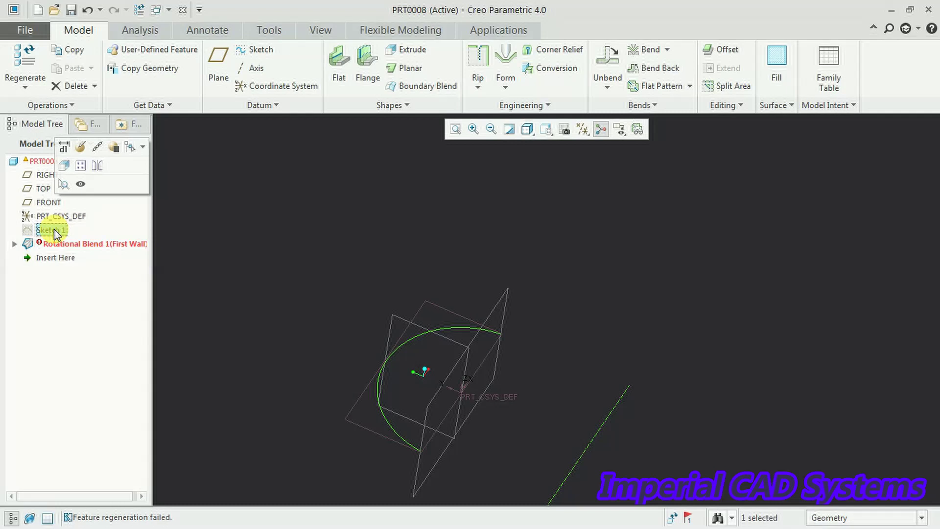
pyautogui.click(81, 149)
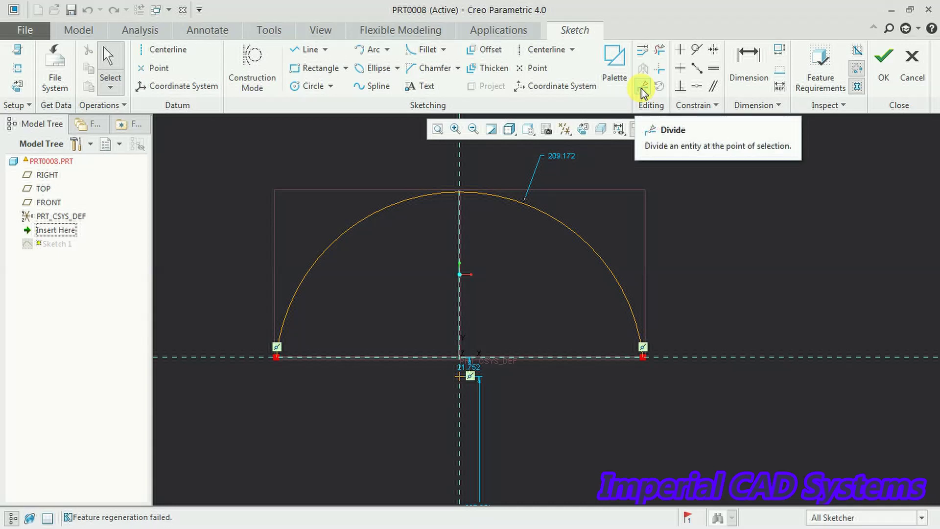
# Step: Divide the semicircular arc at a left and a right point, then finish Sketch 1
pyautogui.click(643, 89)
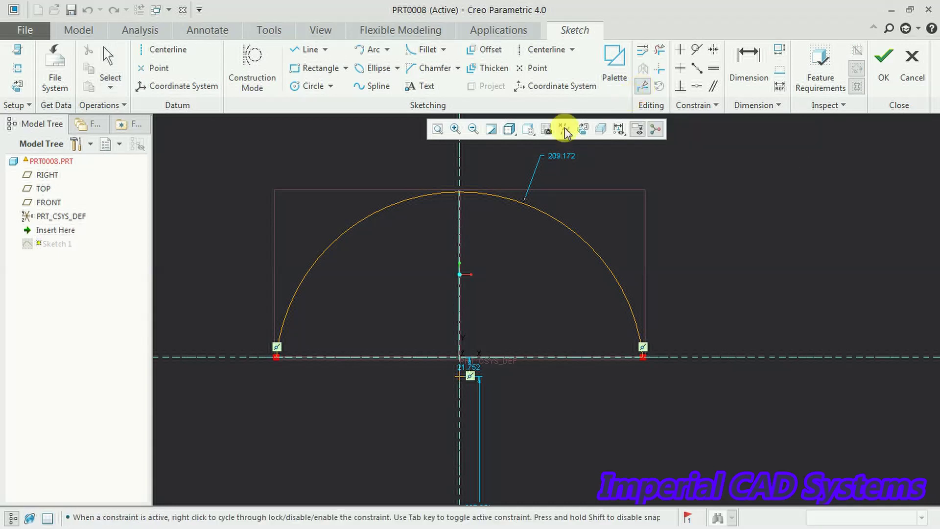
pyautogui.click(348, 230)
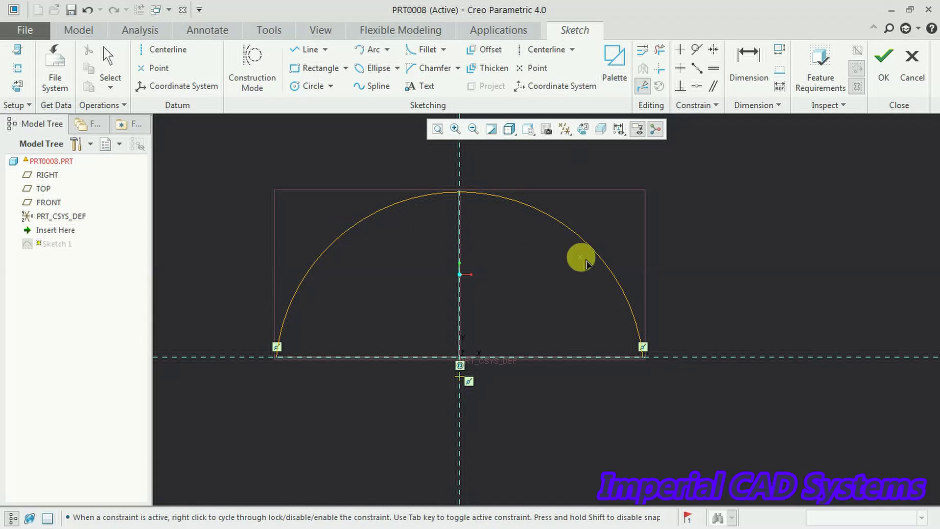
pyautogui.click(577, 233)
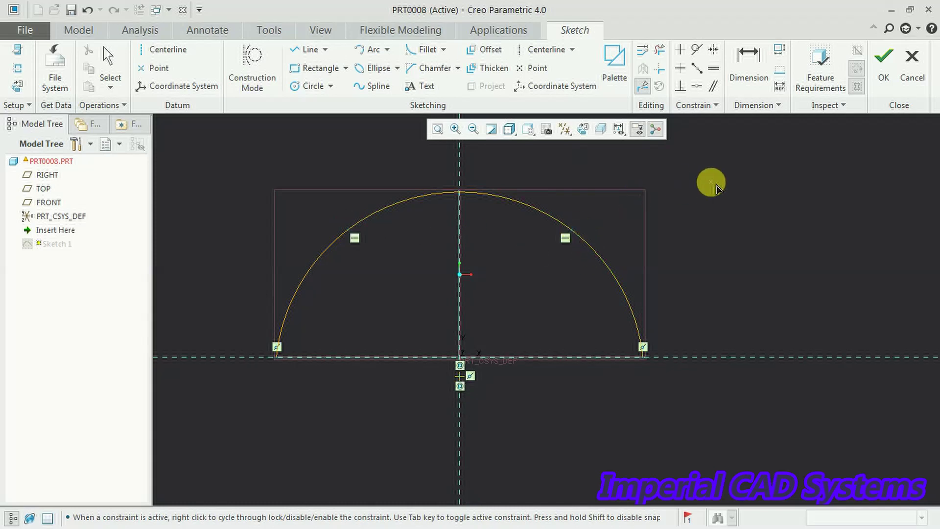
pyautogui.middleClick(700, 210)
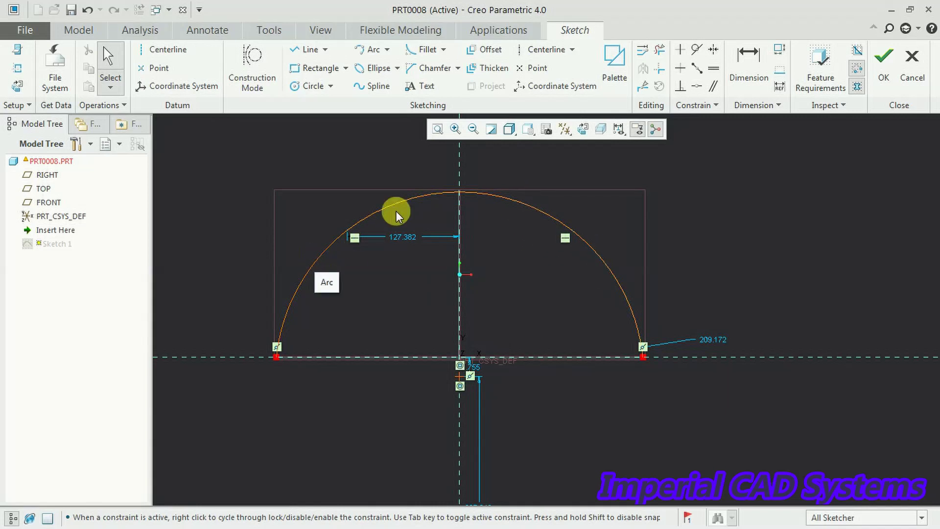
pyautogui.click(884, 81)
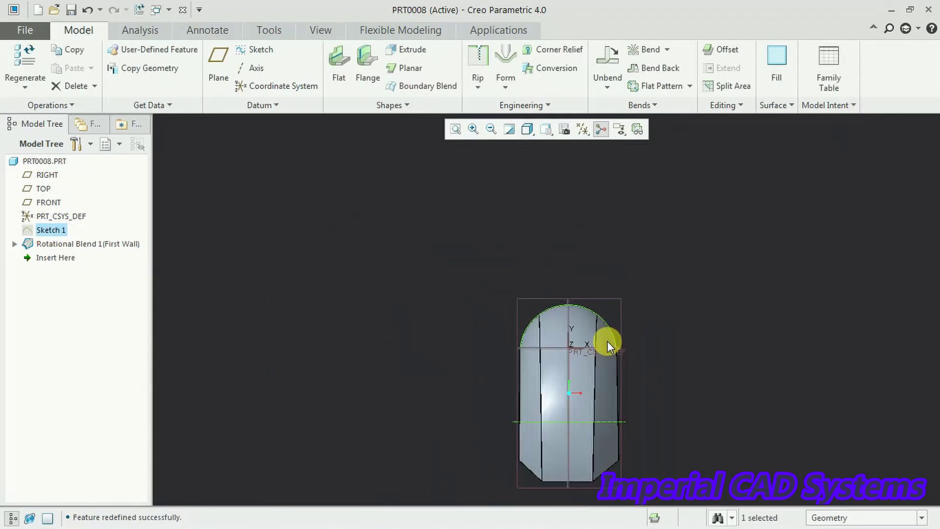
pyautogui.moveTo(608, 341); pyautogui.dragTo(664, 395, button='middle')
pyautogui.scroll(-3, 619, 395)
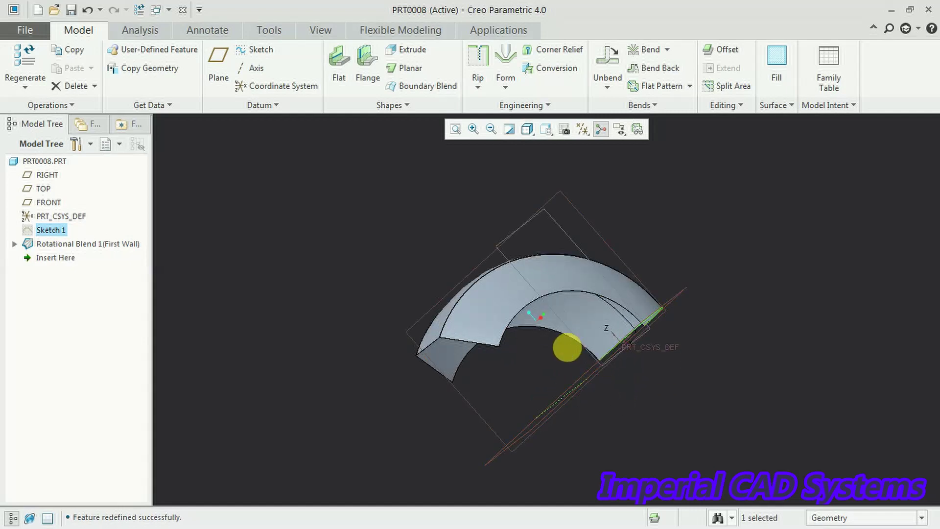
pyautogui.moveTo(567, 347); pyautogui.dragTo(563, 377, button='middle')
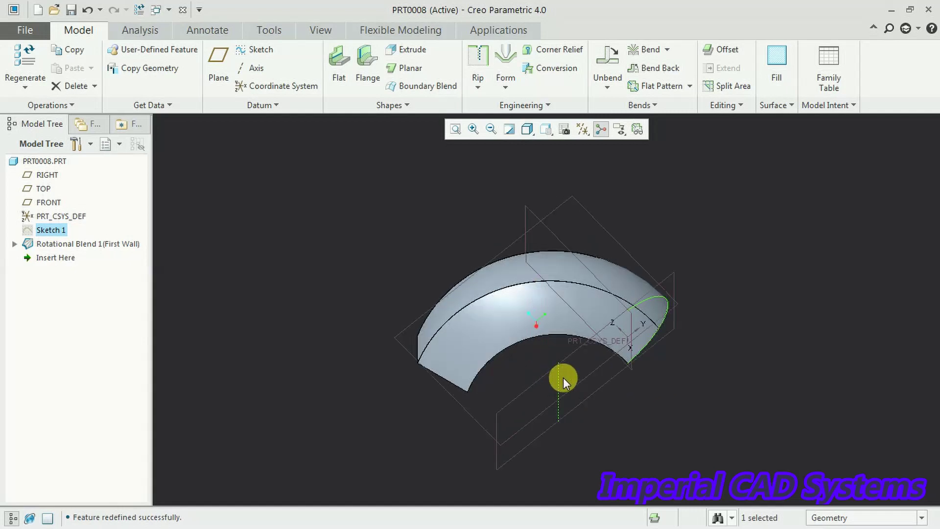
pyautogui.scroll(-4, 563, 377)
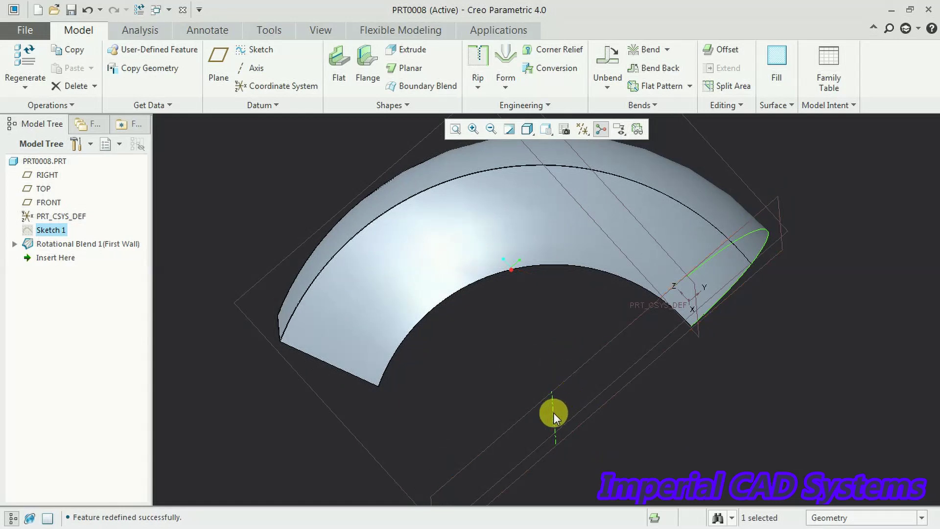
pyautogui.moveTo(553, 412); pyautogui.dragTo(533, 397, button='middle')
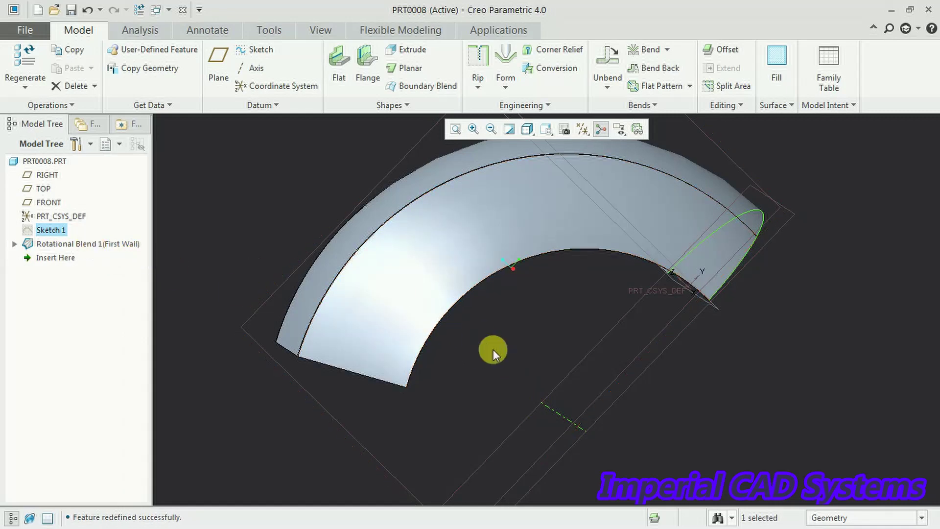
pyautogui.moveTo(494, 351); pyautogui.dragTo(440, 231, button='middle')
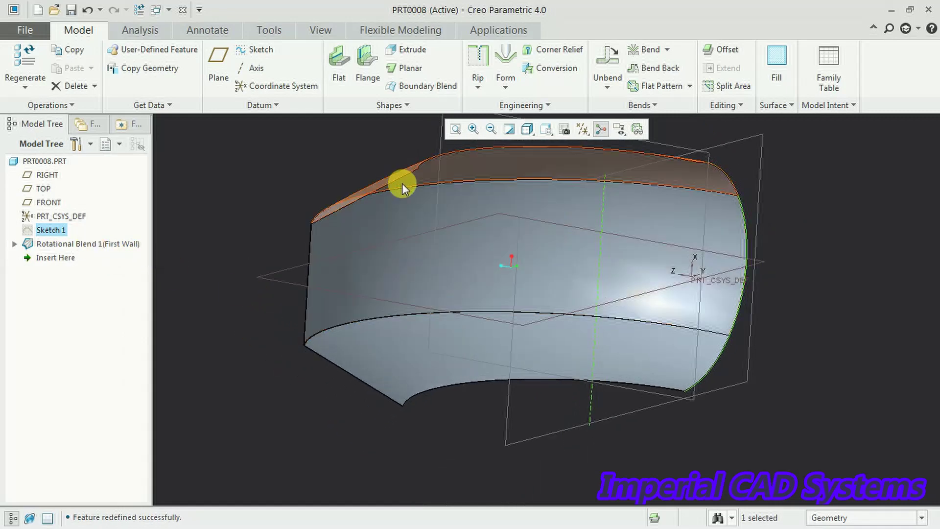
pyautogui.click(81, 248)
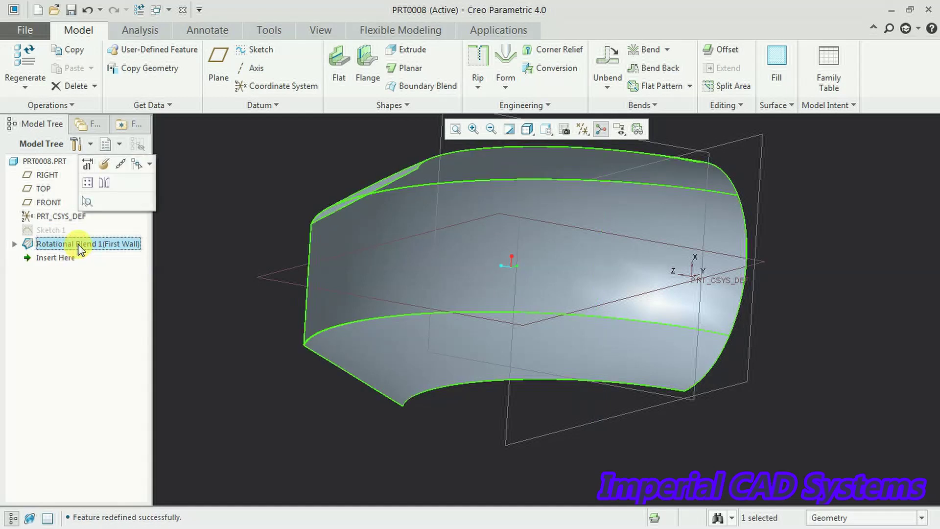
# Step: Redefine Rotational Blend 1 with wall thickness 6 and review its Sections and Options settings
pyautogui.click(104, 168)
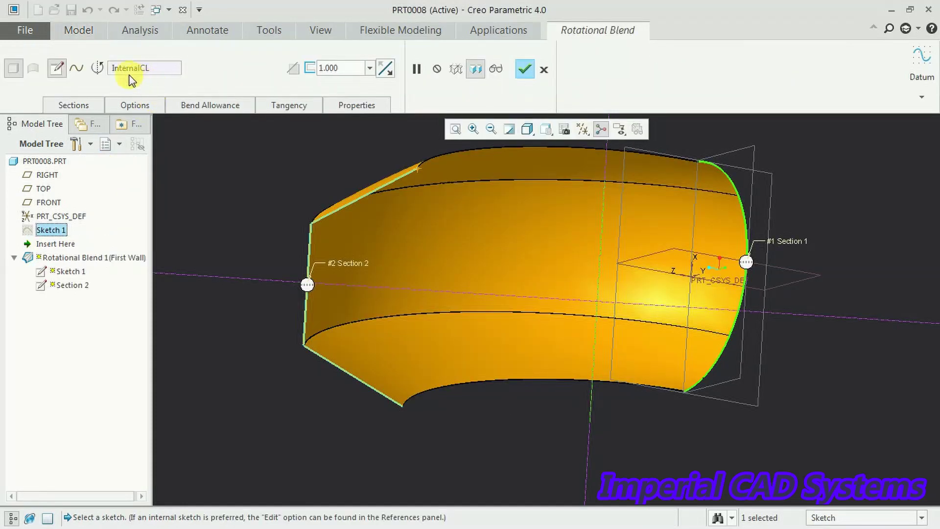
pyautogui.click(359, 73)
pyautogui.write('6')
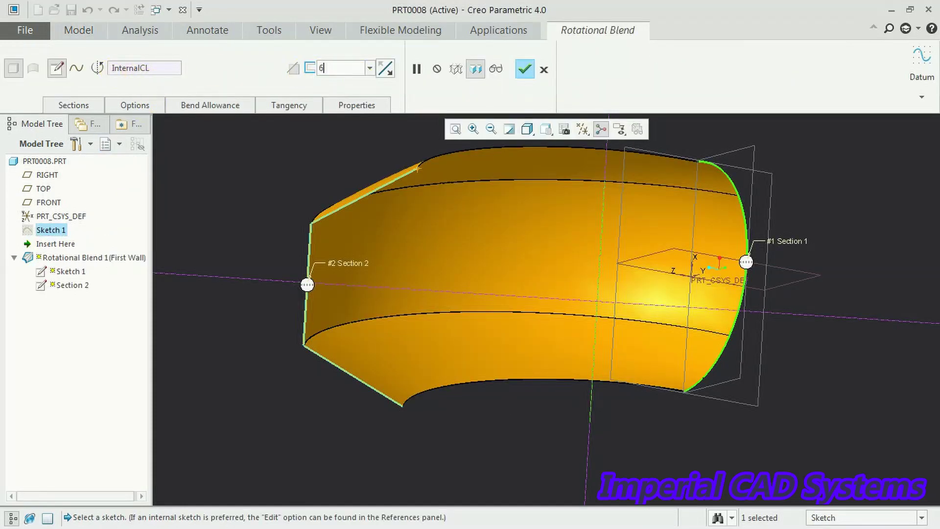
pyautogui.press('Return')
pyautogui.moveTo(485, 260); pyautogui.dragTo(486, 342, button='middle')
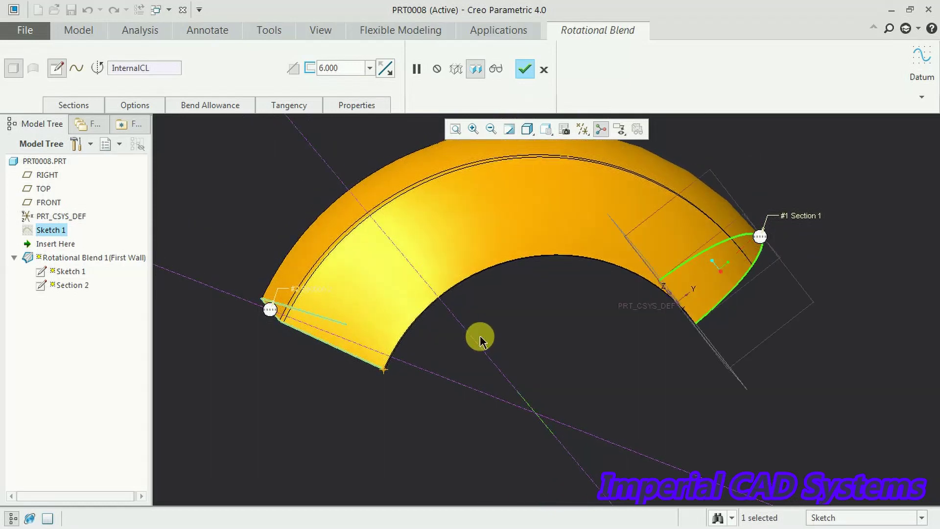
pyautogui.moveTo(410, 196); pyautogui.dragTo(572, 286, button='middle')
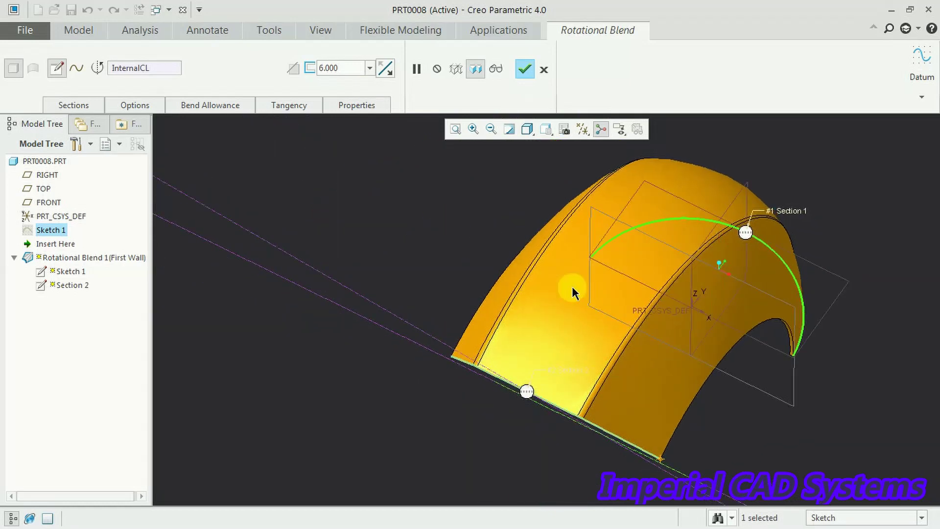
pyautogui.click(87, 106)
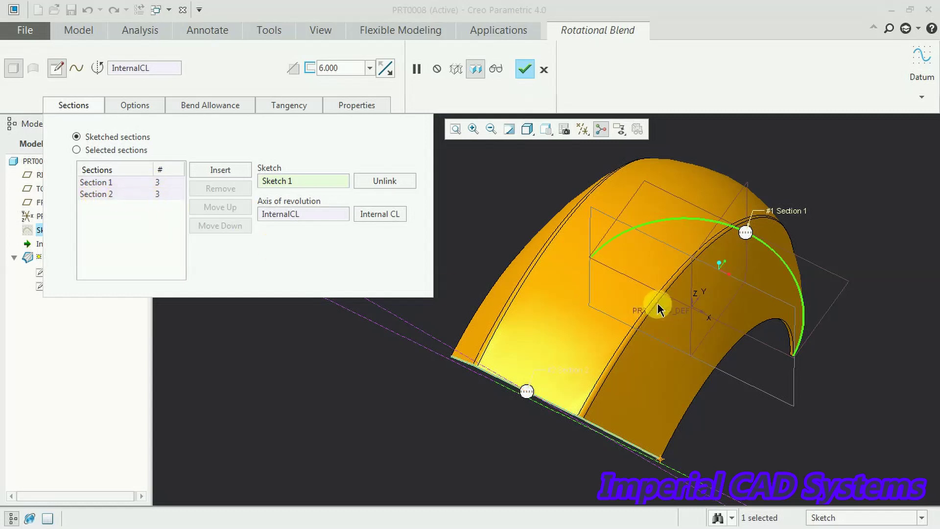
pyautogui.click(151, 109)
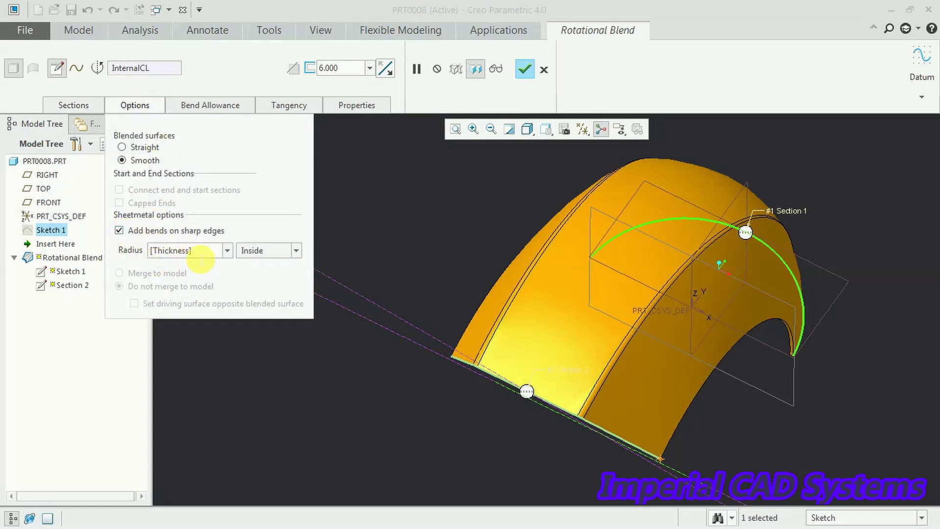
# Step: Set the sharp-edge bend radius to 20 and complete Rotational Blend 1
pyautogui.click(186, 251)
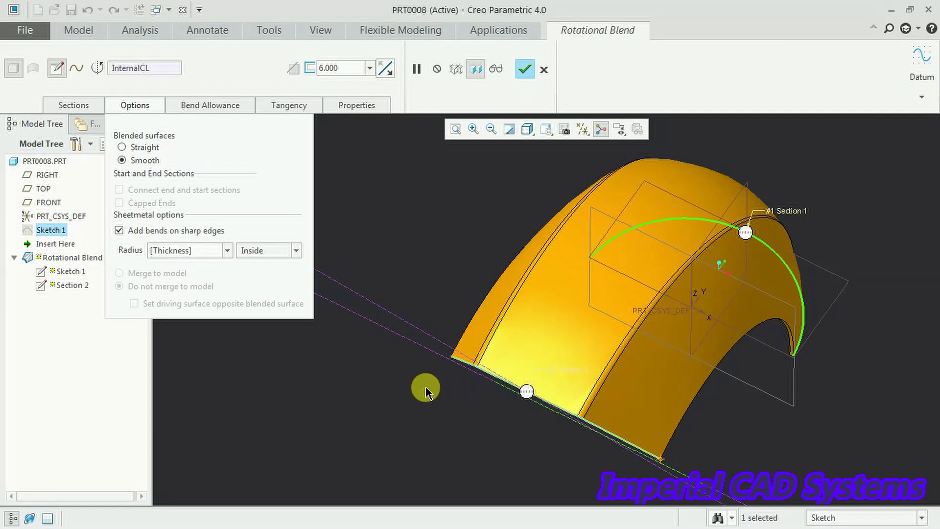
pyautogui.moveTo(426, 389); pyautogui.dragTo(420, 363, button='middle')
pyautogui.click(206, 252)
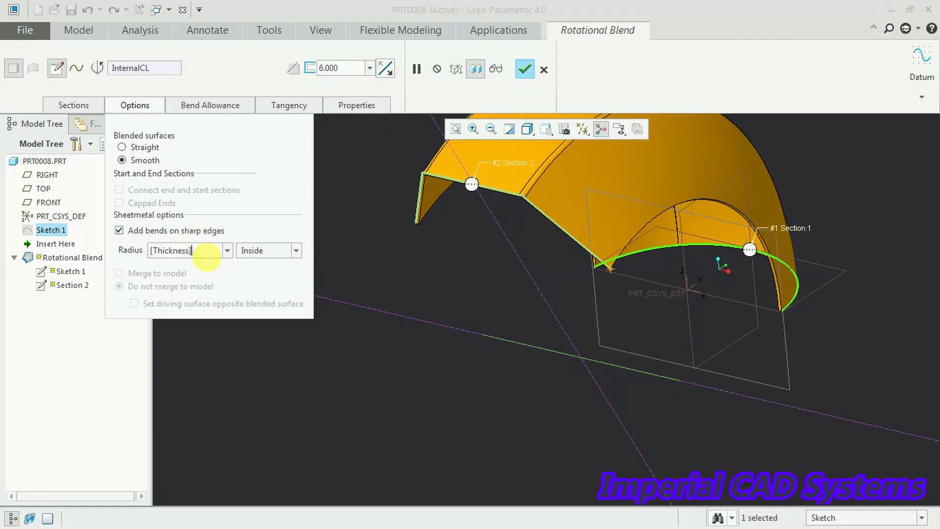
pyautogui.moveTo(205, 253); pyautogui.dragTo(110, 251)
pyautogui.write('15')
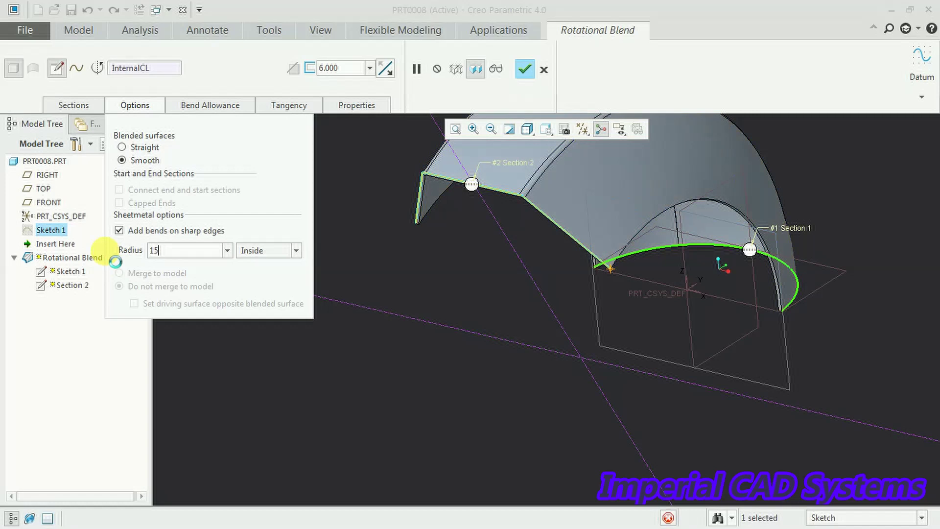
pyautogui.press('Return')
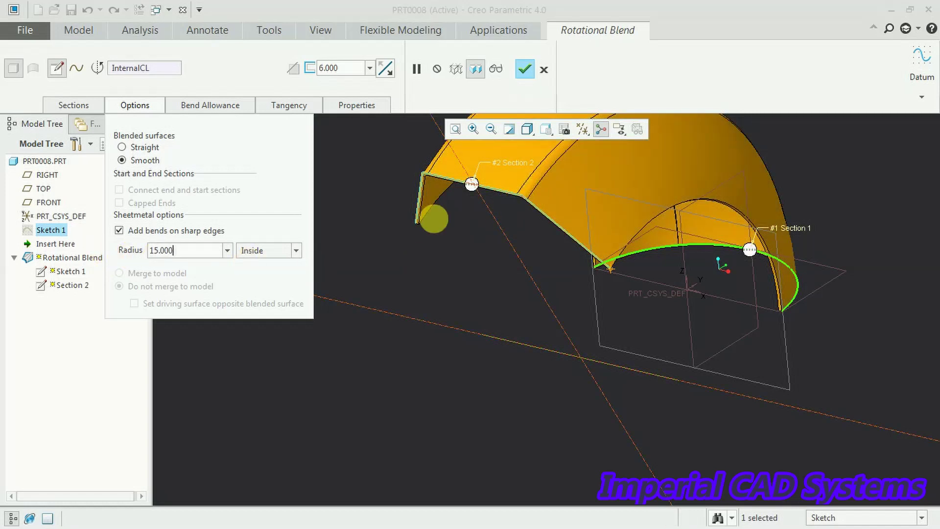
pyautogui.moveTo(220, 251); pyautogui.dragTo(97, 253)
pyautogui.write('20')
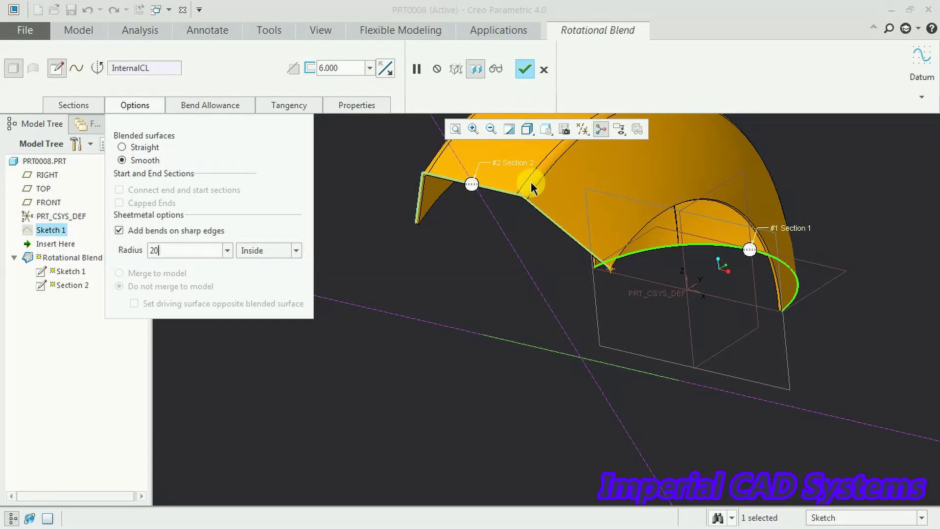
pyautogui.press('Return')
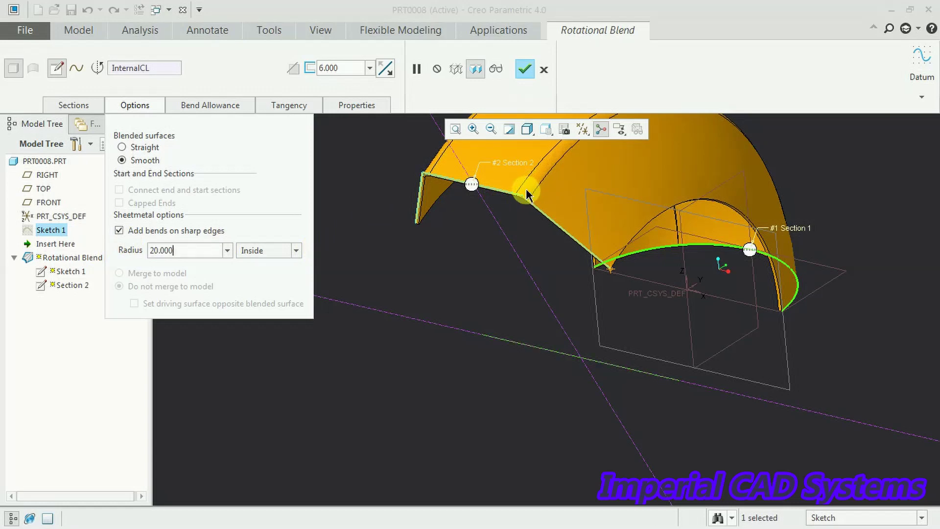
pyautogui.click(525, 69)
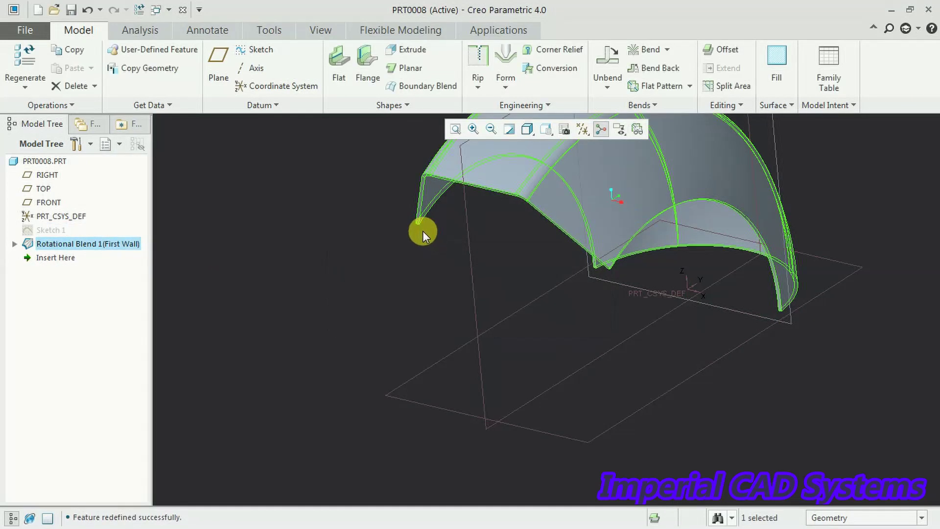
pyautogui.scroll(6, 457, 242)
pyautogui.moveTo(563, 213); pyautogui.dragTo(508, 186, button='middle')
pyautogui.scroll(-4, 510, 248)
pyautogui.moveTo(510, 248); pyautogui.dragTo(523, 303, button='middle')
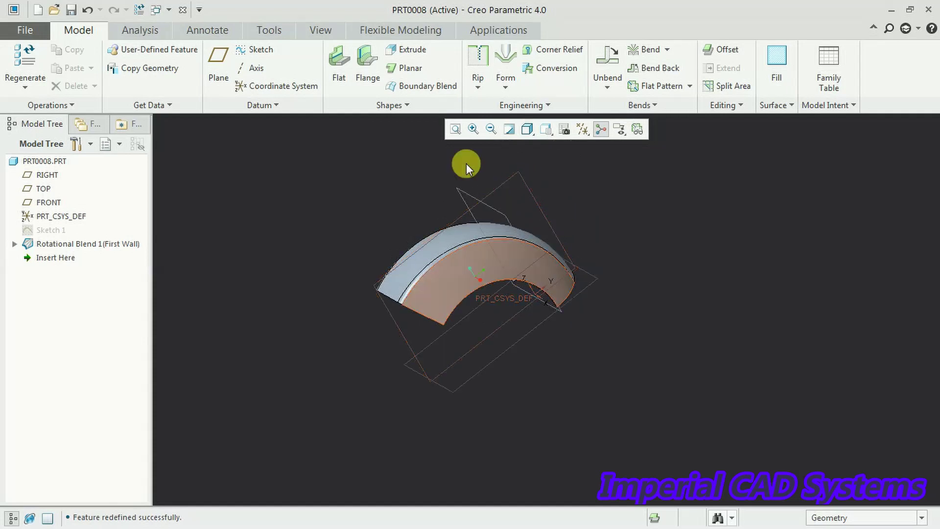
pyautogui.click(404, 105)
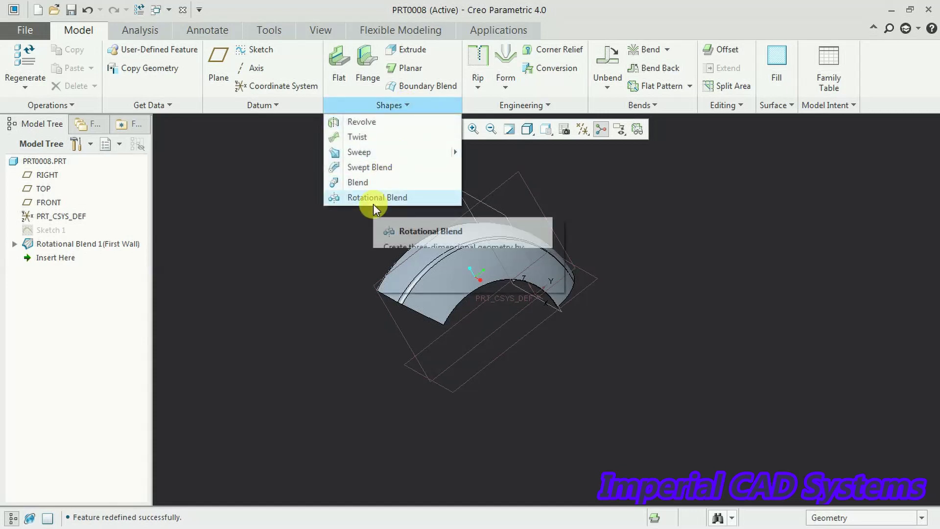
pyautogui.click(284, 231)
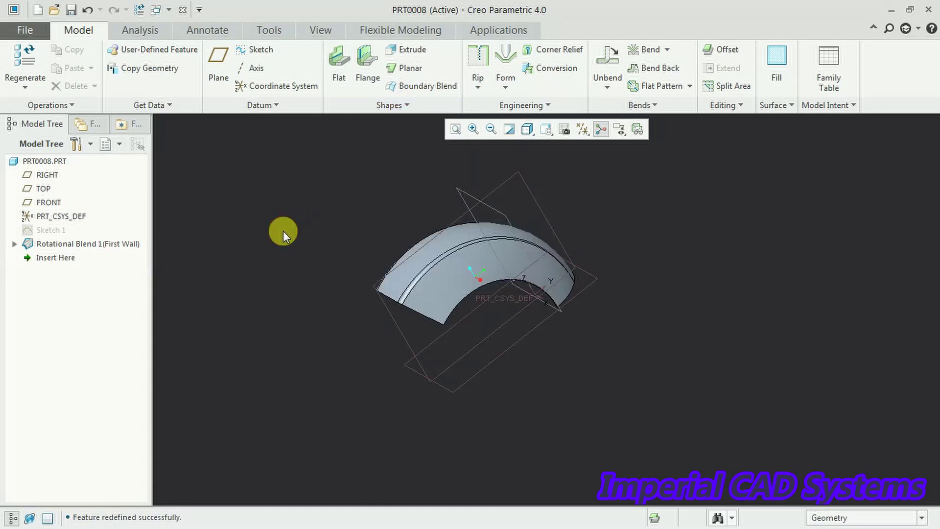